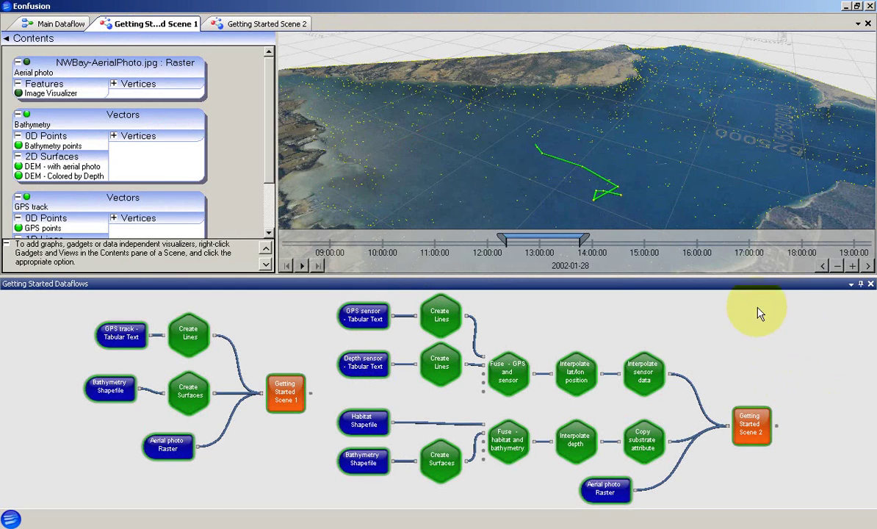
- Check the Scene 2, Main Dataflow and Scene 1 tabs, then dock Getting Started Dataflows as a tabbed document
right_click(744, 348)
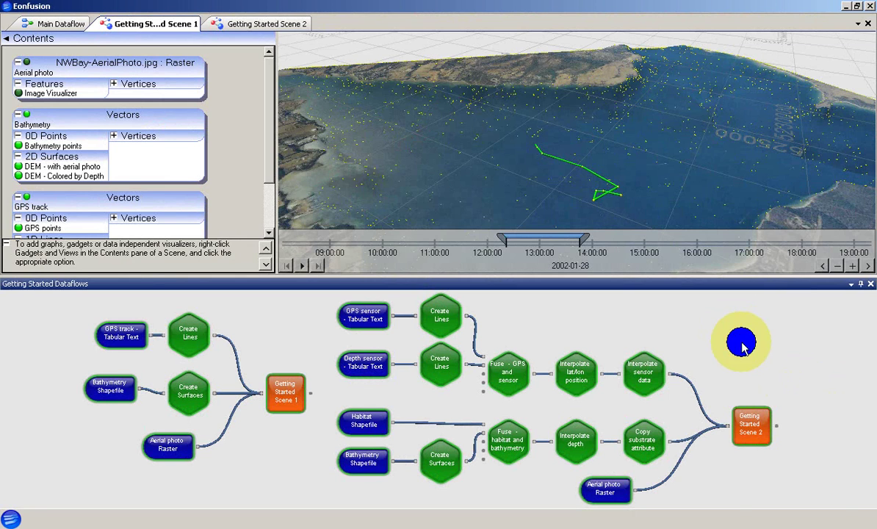
left_click(742, 338)
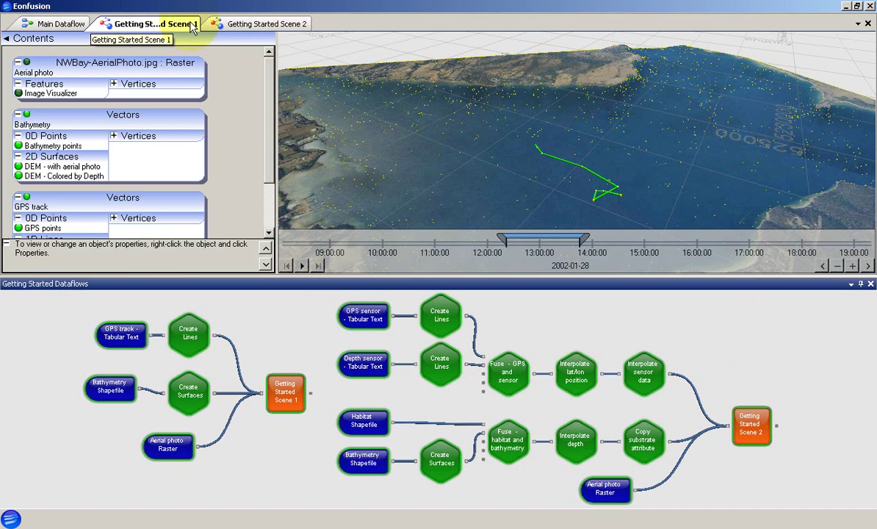
left_click(248, 25)
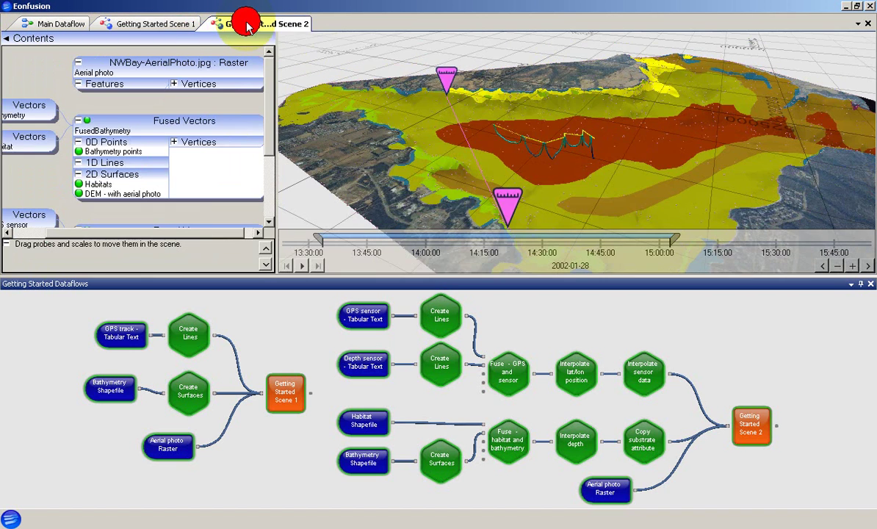
left_click(80, 25)
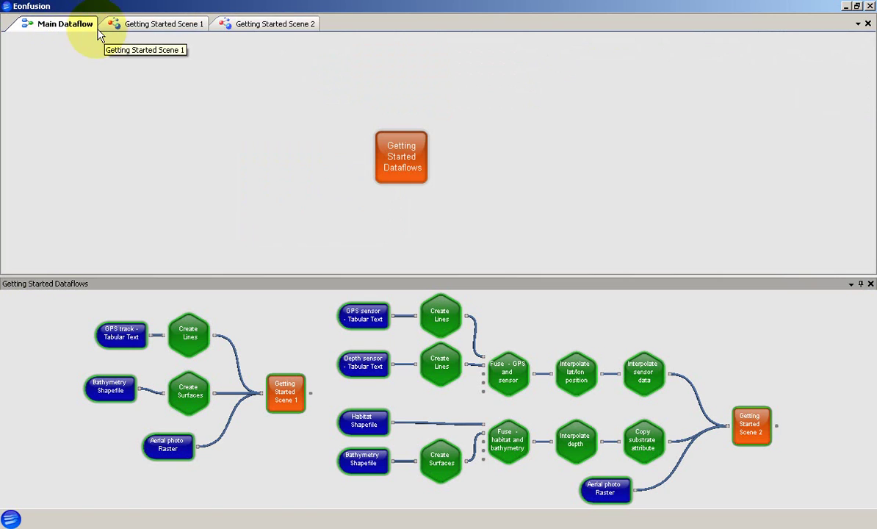
left_click(170, 23)
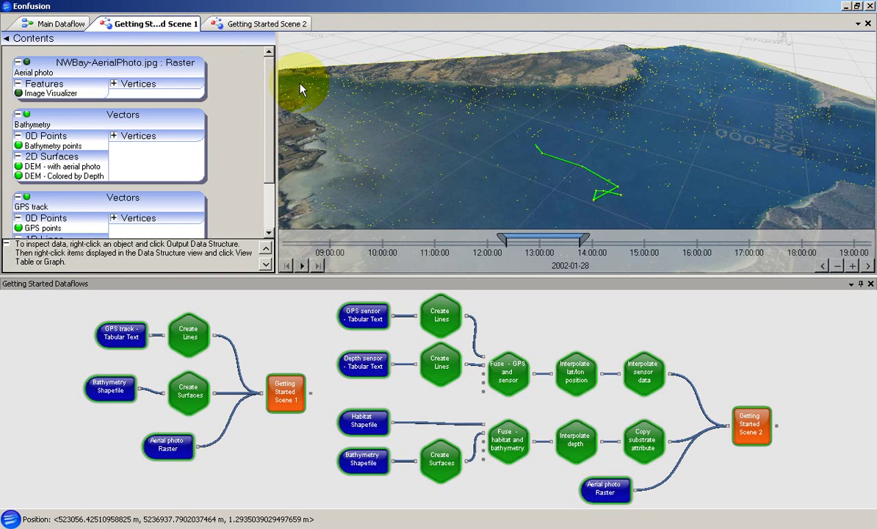
right_click(294, 287)
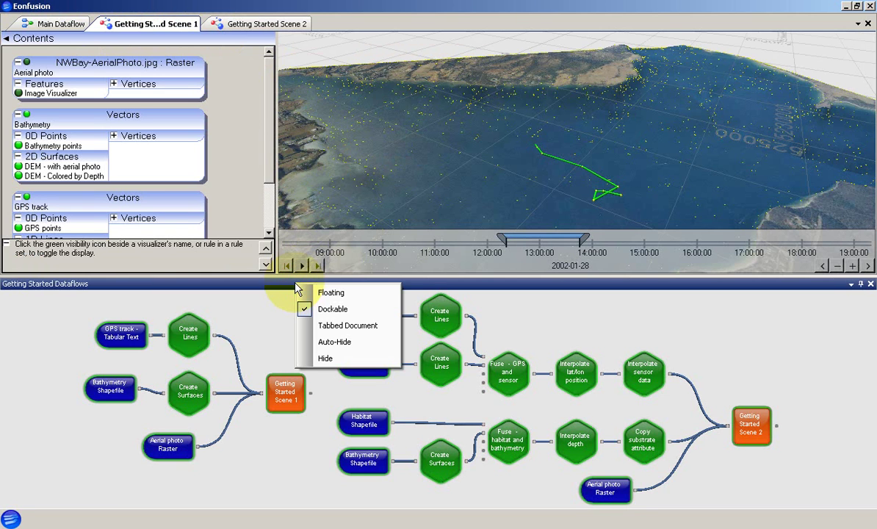
left_click(339, 332)
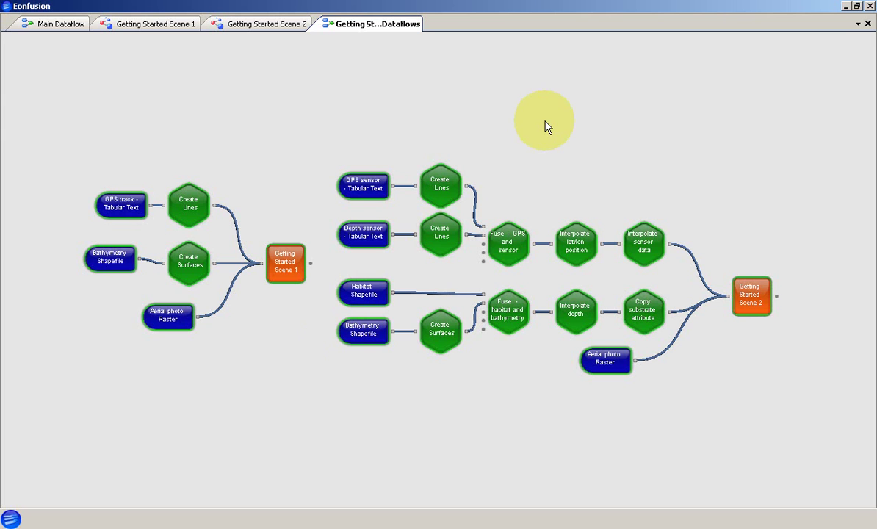
right_click(548, 104)
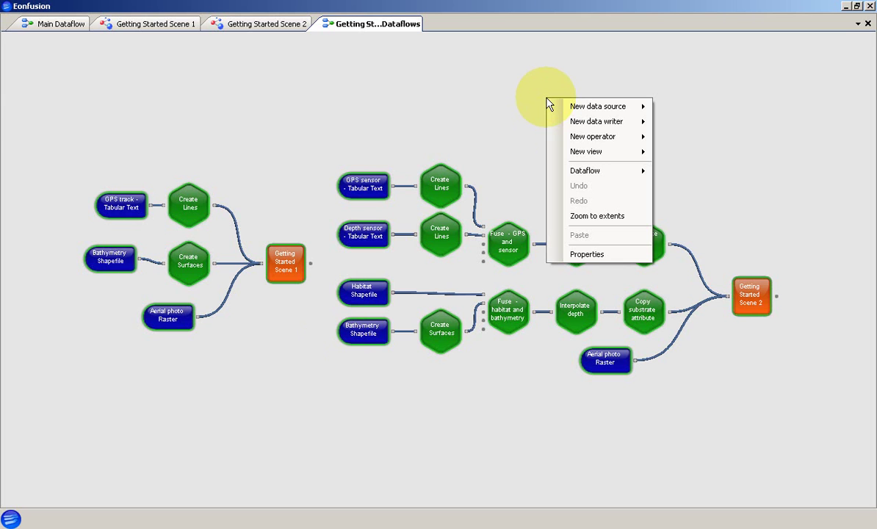
left_click(710, 129)
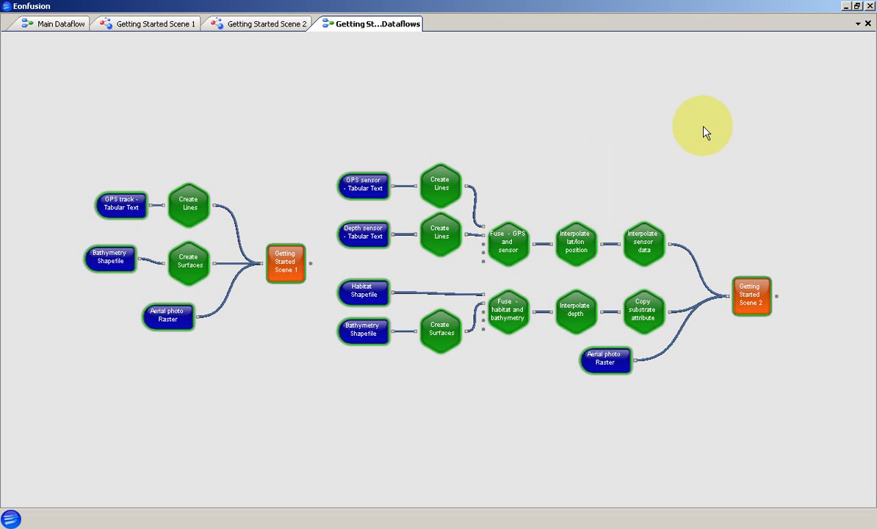
left_click(11, 518)
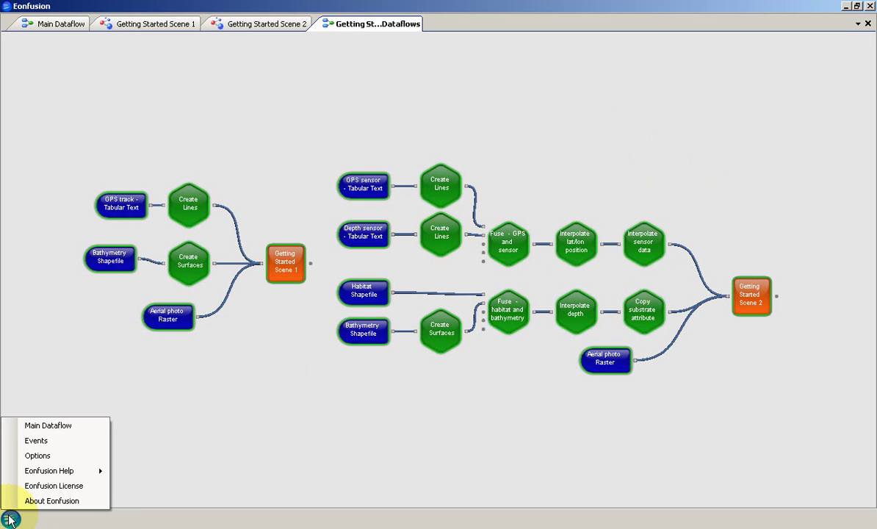
left_click(274, 453)
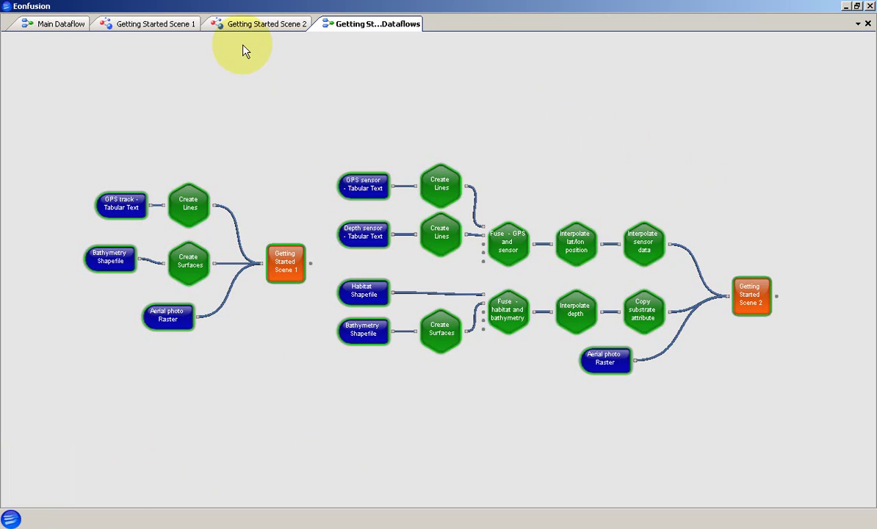
- Switch to Getting Started Scene 1 and zoom out and back in on the GPS track over the lake
left_click(182, 27)
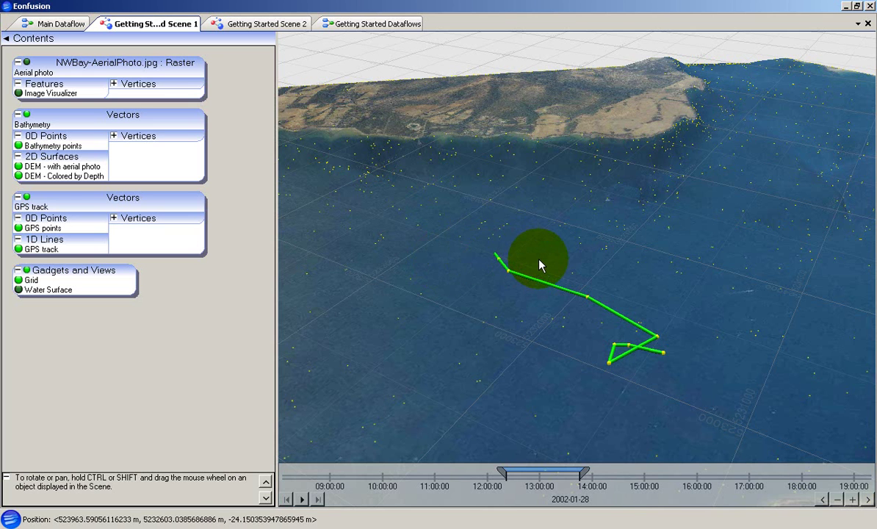
scroll(539, 266, "down", 5)
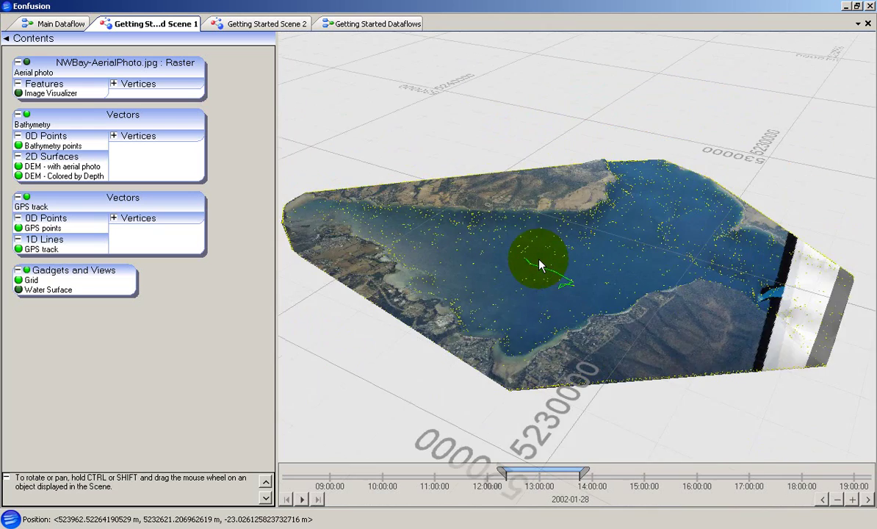
scroll(539, 266, "down", 4)
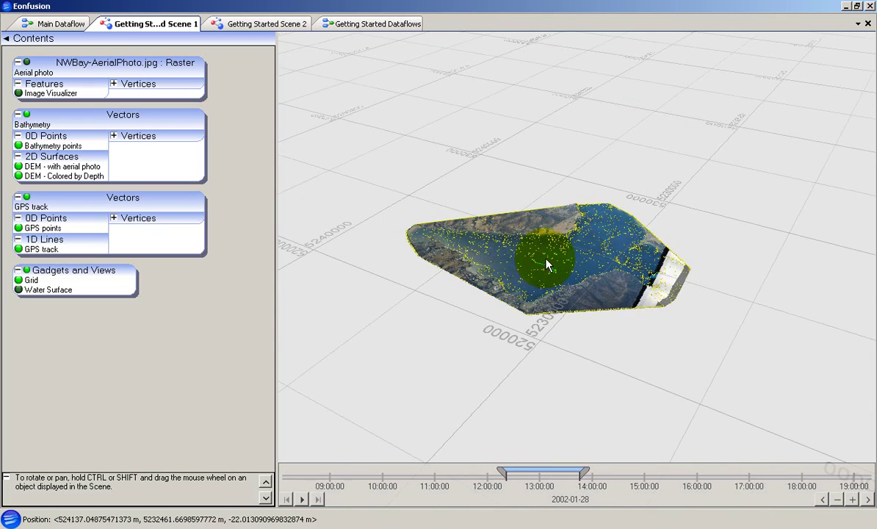
scroll(545, 265, "up", 2)
scroll(546, 265, "up", 6)
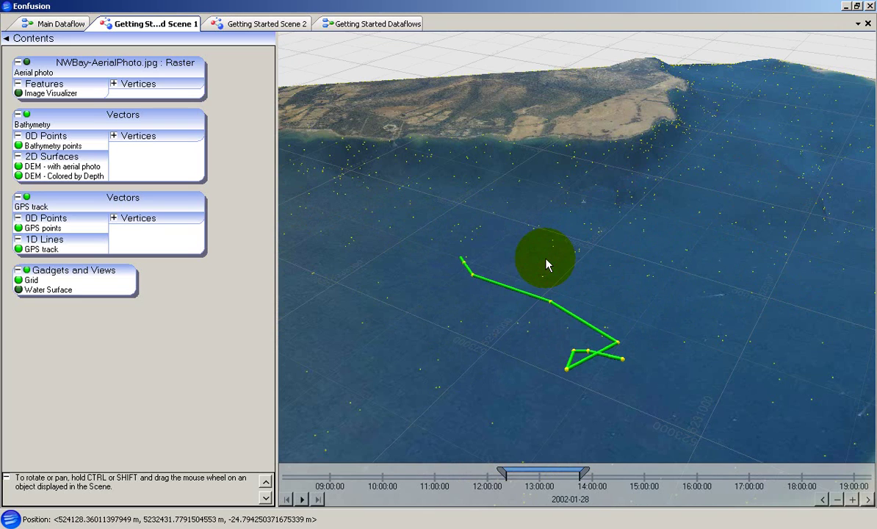
middle_click_drag(546, 265, 568, 213, "shift")
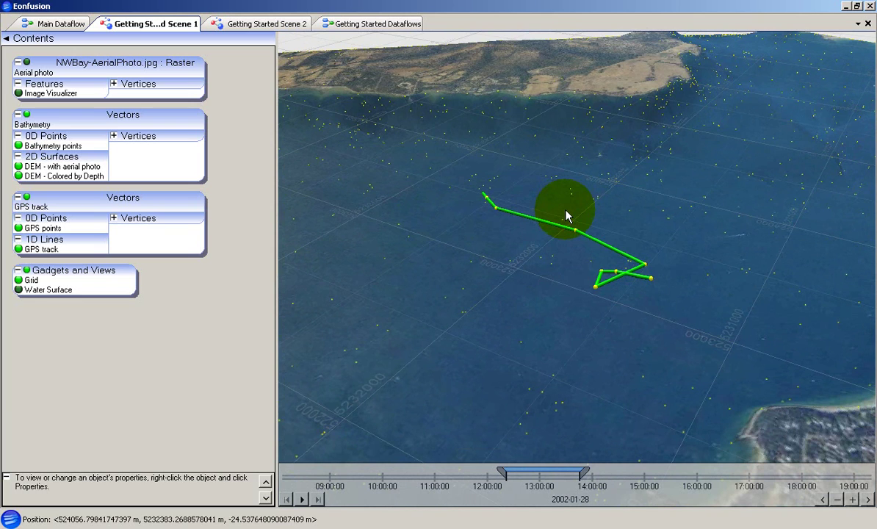
middle_click_drag(567, 215, 489, 211, "shift")
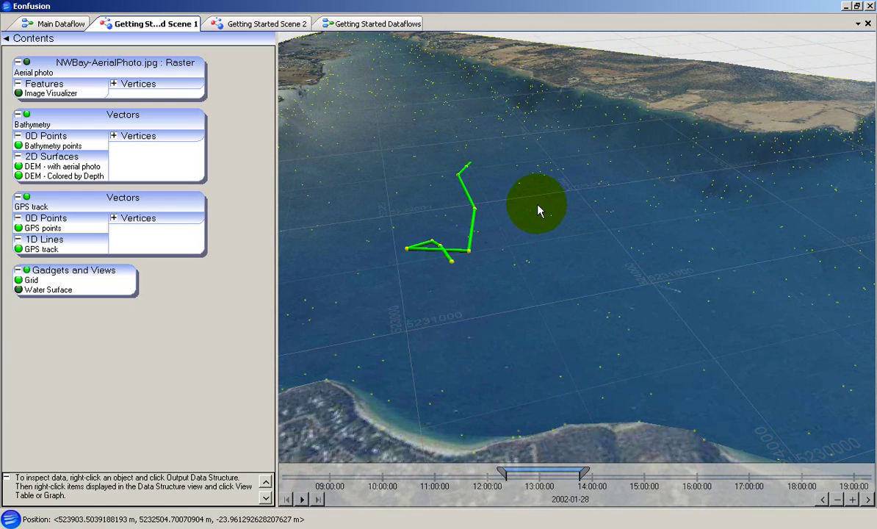
middle_click_drag(536, 213, 590, 200, "shift")
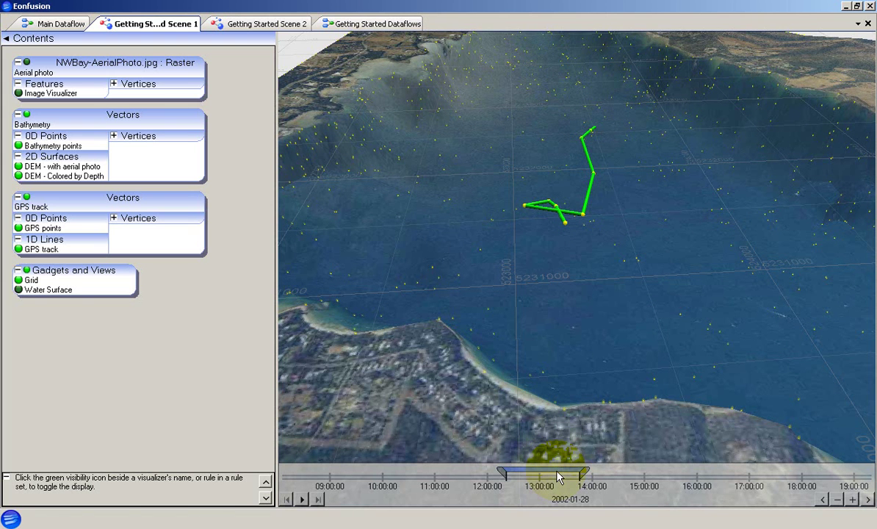
- Show the Getting Started Dataflows graph, panned and zoomed to frame the Scene 1 input nodes
left_click(380, 26)
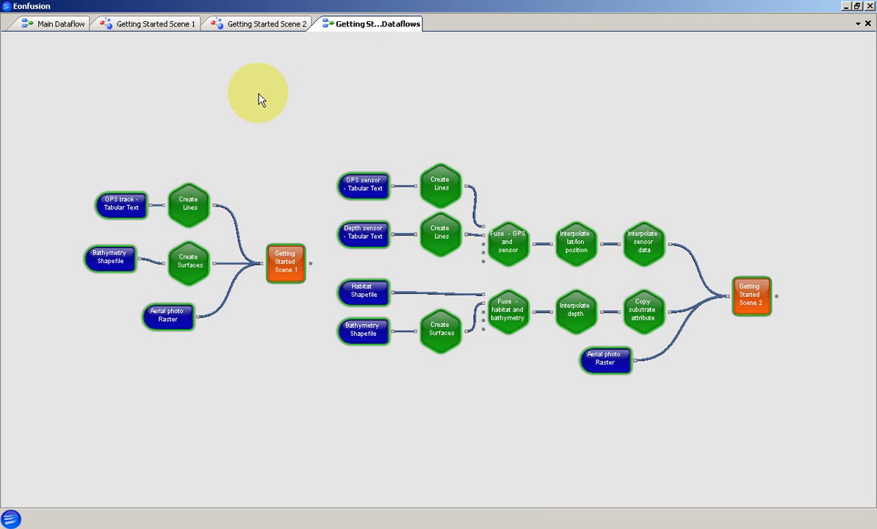
left_click_drag(249, 100, 424, 100)
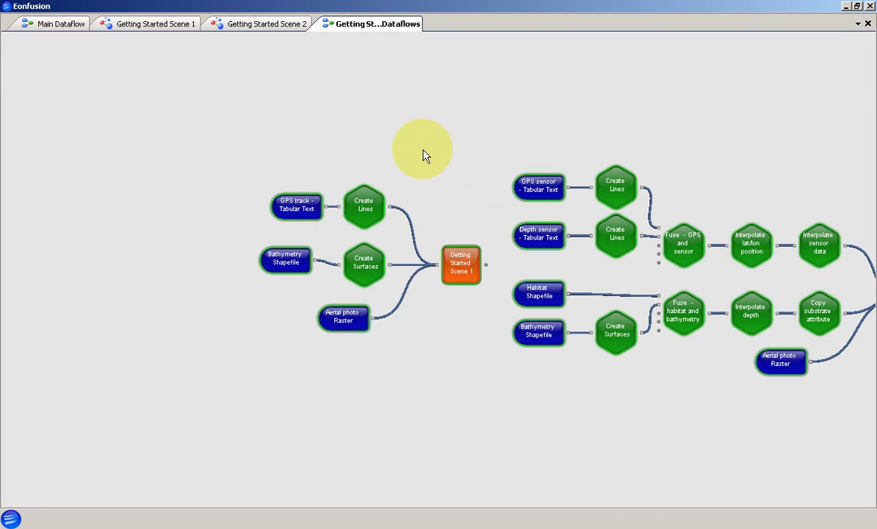
scroll(370, 244, "up", 5)
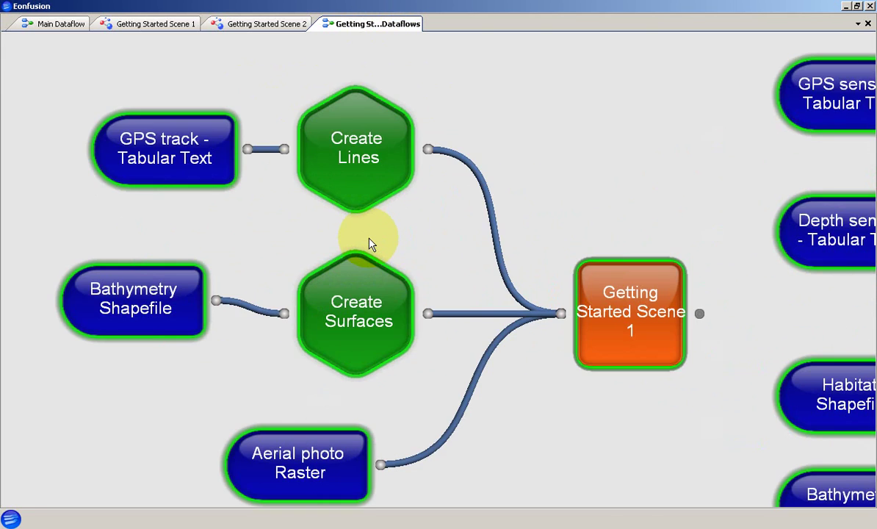
scroll(370, 245, "down", 2)
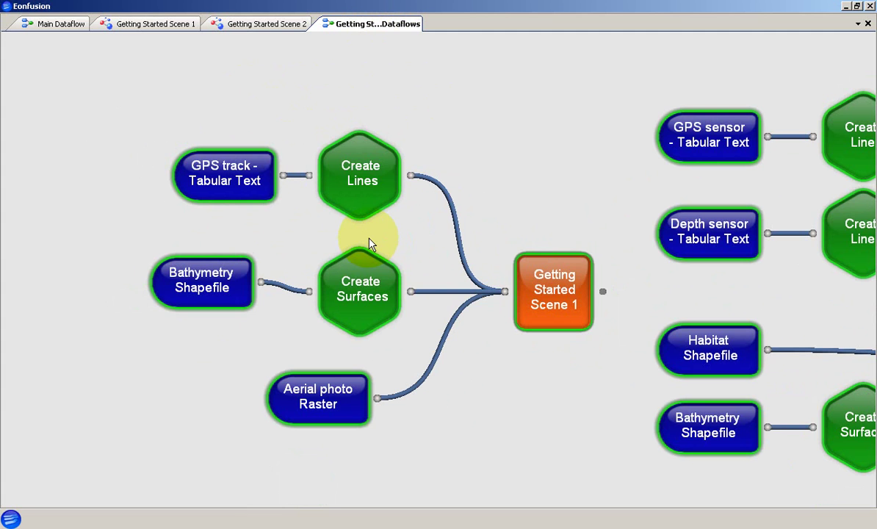
mouse_move(505, 145)
left_mouse_down()
mouse_move(464, 167)
mouse_move(446, 190)
mouse_move(517, 196)
mouse_move(588, 156)
mouse_move(531, 116)
mouse_move(509, 129)
left_mouse_up()
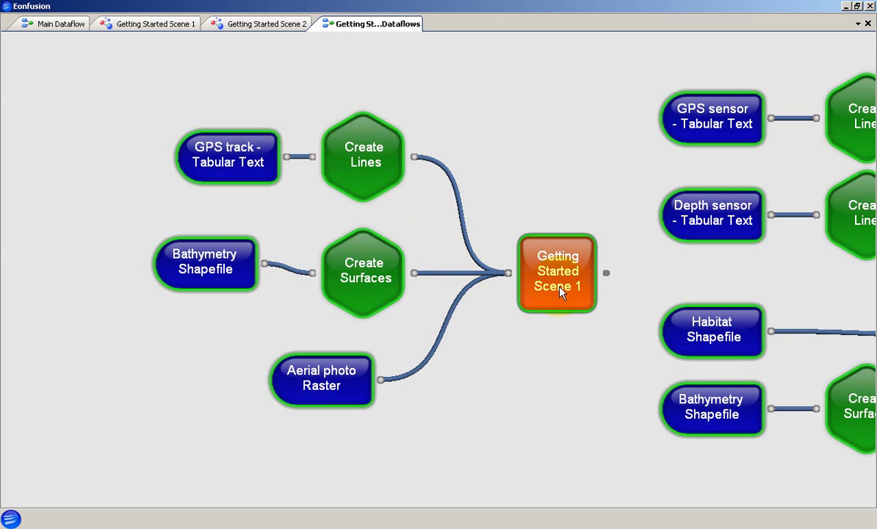
left_click(560, 291)
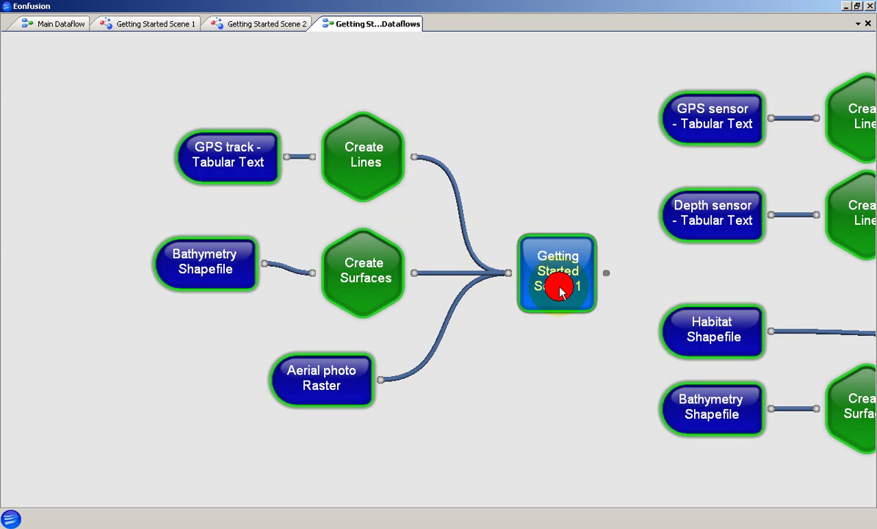
left_click(367, 280)
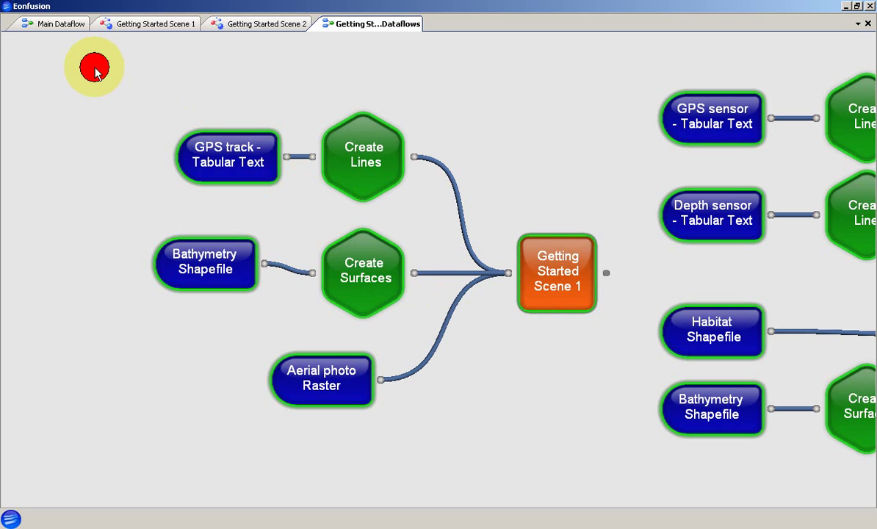
left_click_drag(95, 68, 647, 488)
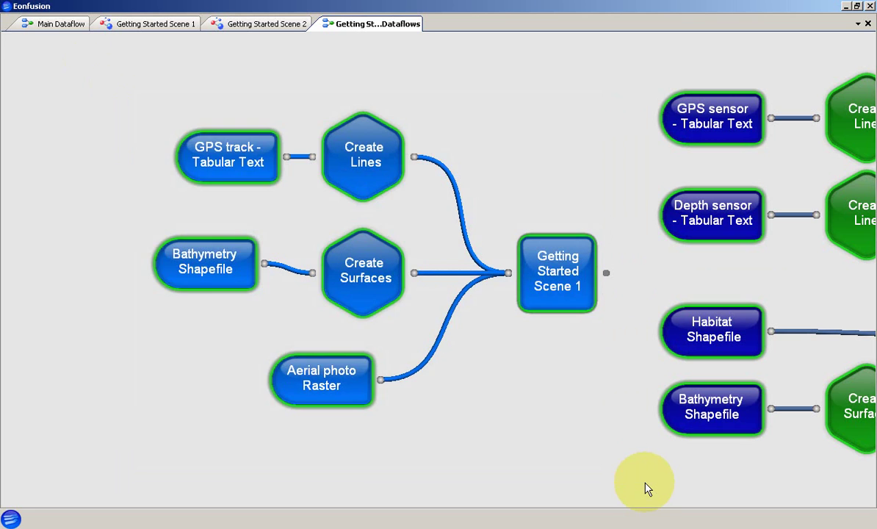
left_click(324, 381)
left_click(213, 262, "ctrl")
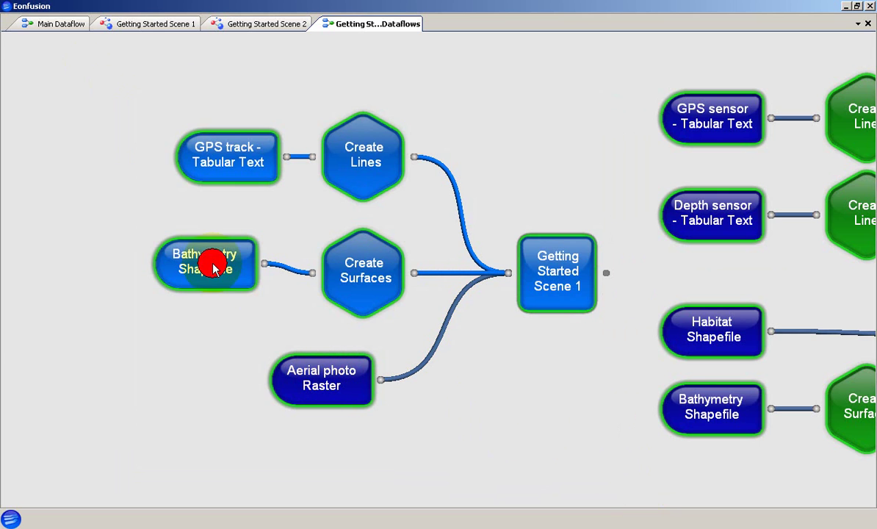
left_click(331, 387, "ctrl")
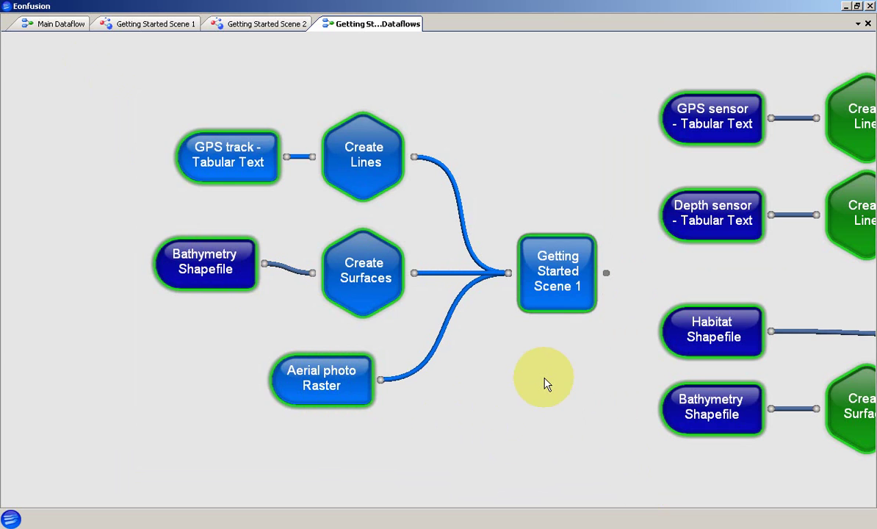
left_click(520, 386)
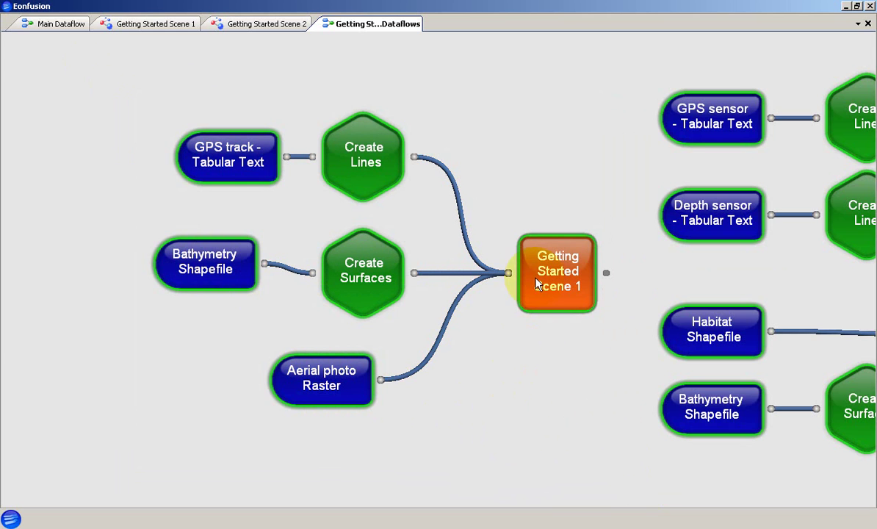
right_click(499, 112)
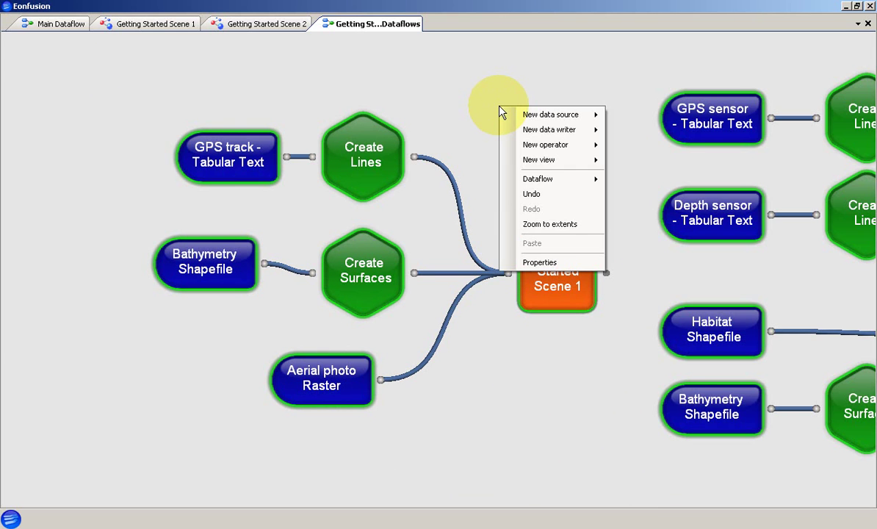
mouse_move(549, 115)
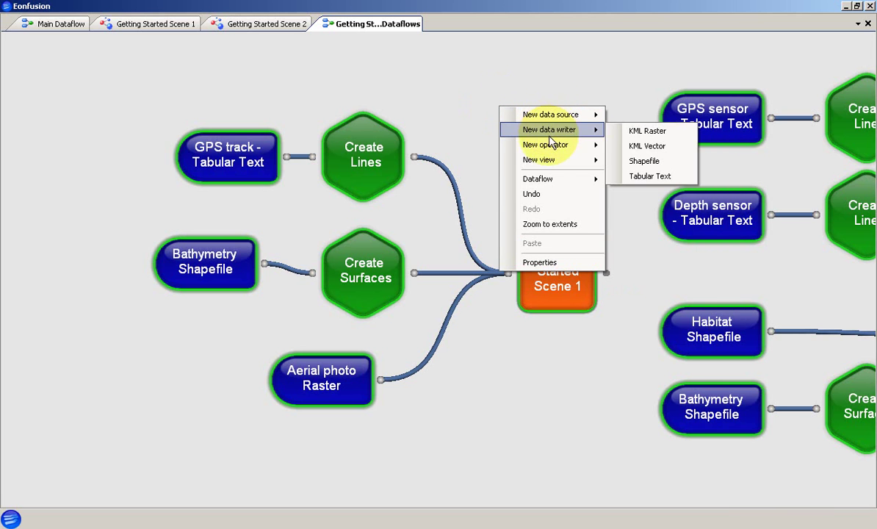
mouse_move(549, 161)
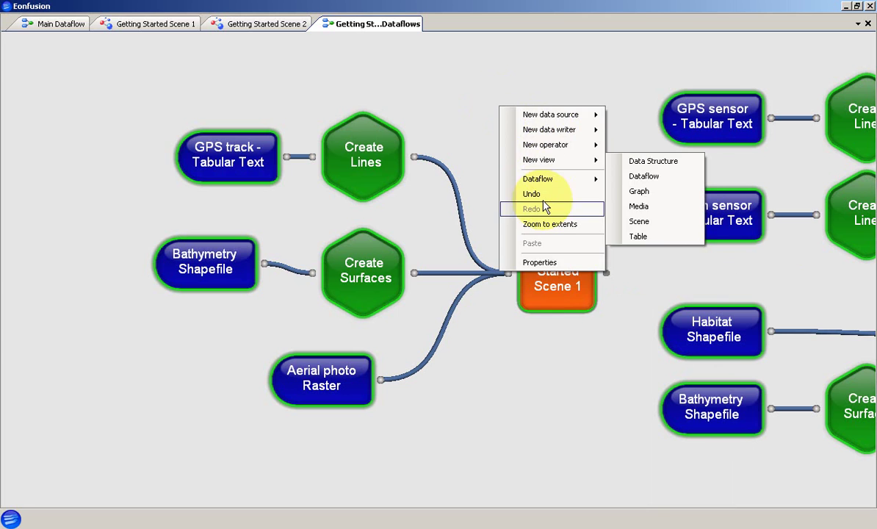
left_click(547, 359)
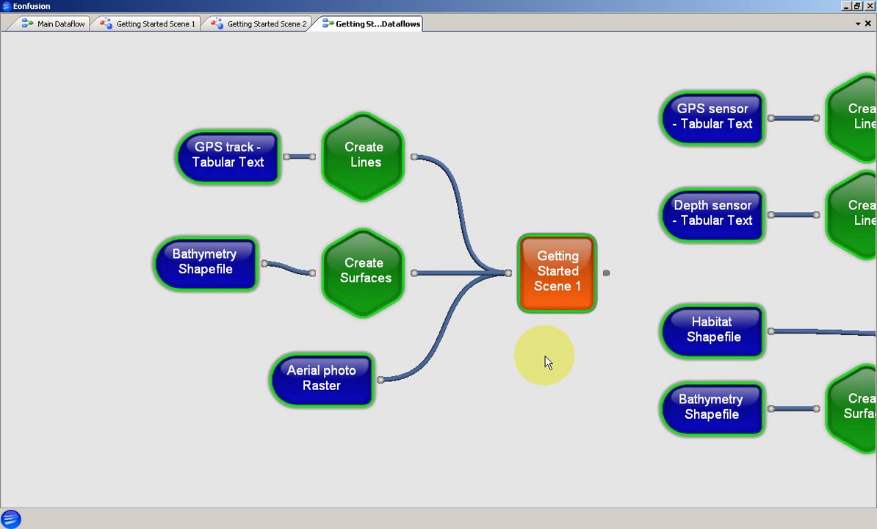
right_click(555, 282)
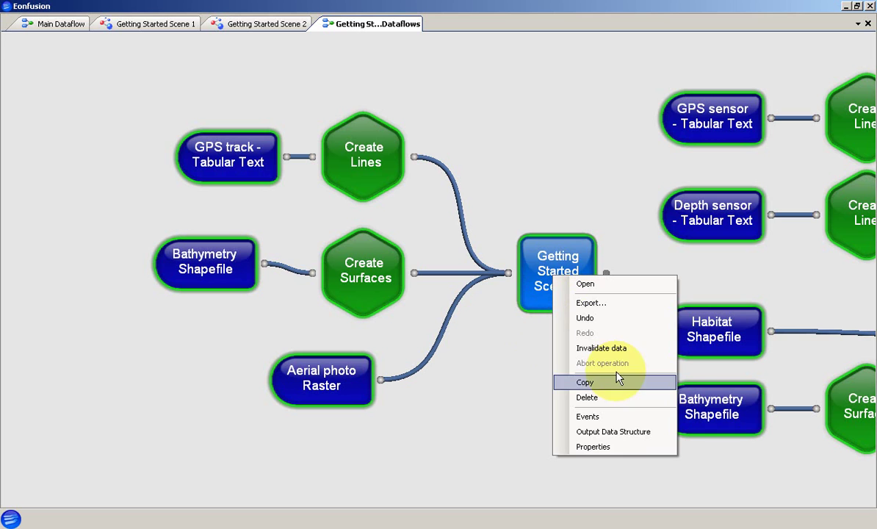
left_click(628, 448)
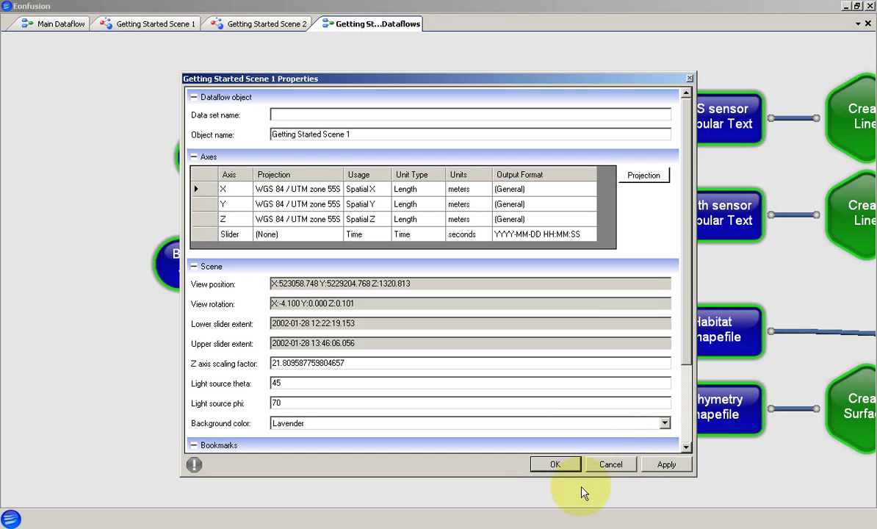
left_click(562, 467)
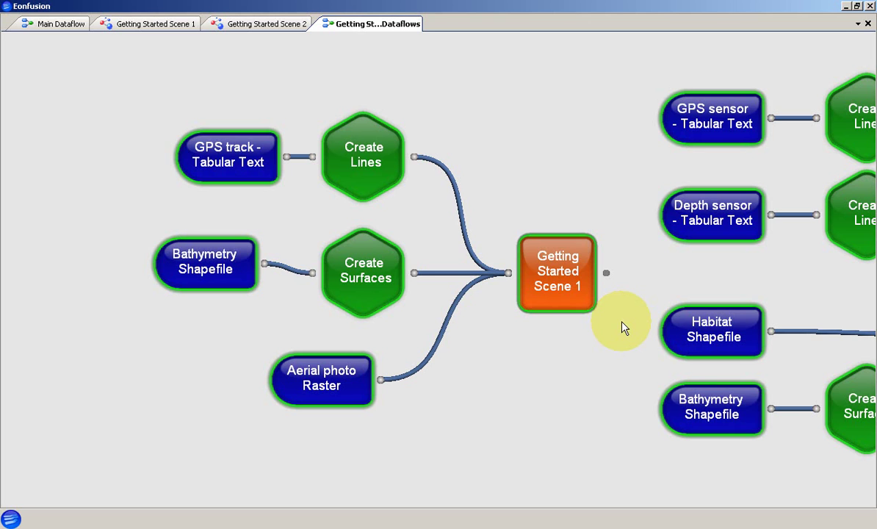
- Open the Bathymetry Shapefile's Output Data Structure window, widened to show all vertex fields
right_click(219, 266)
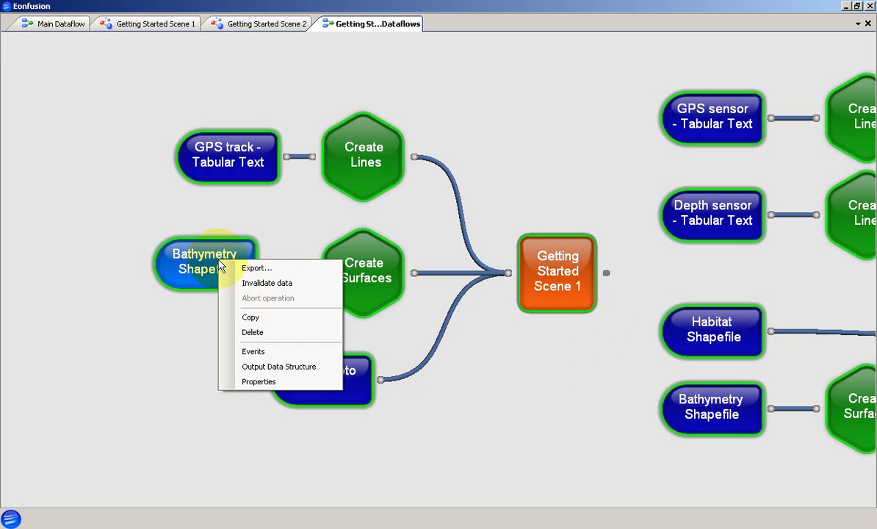
left_click(271, 368)
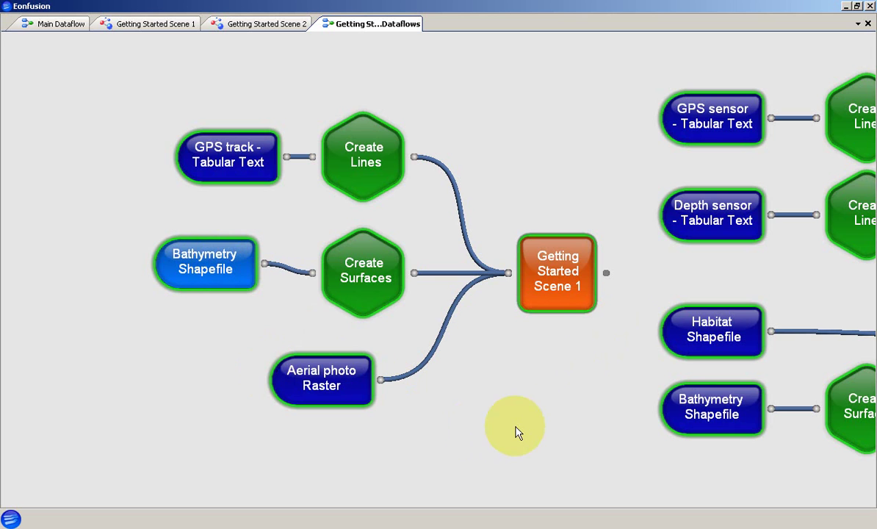
left_click_drag(557, 258, 663, 265)
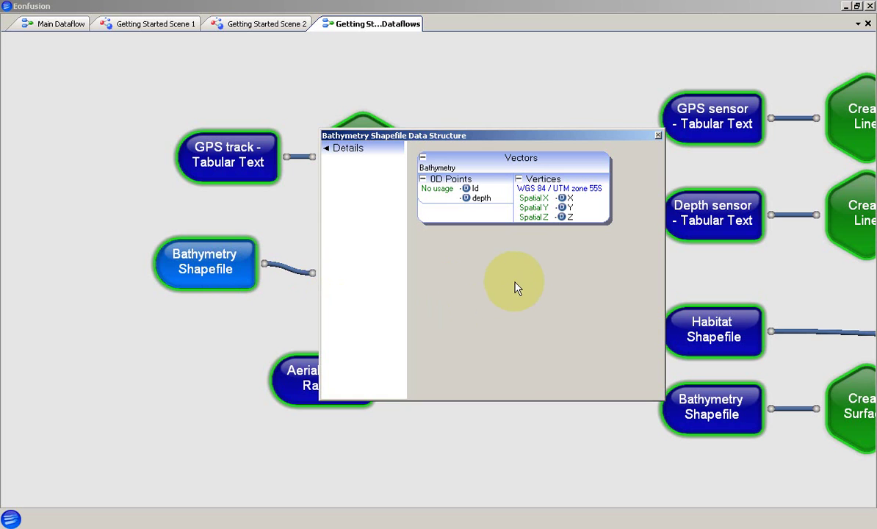
- Read the Details of the X, Y, Z vertex fields and the Id and depth attributes
left_click(570, 197)
left_click(571, 208)
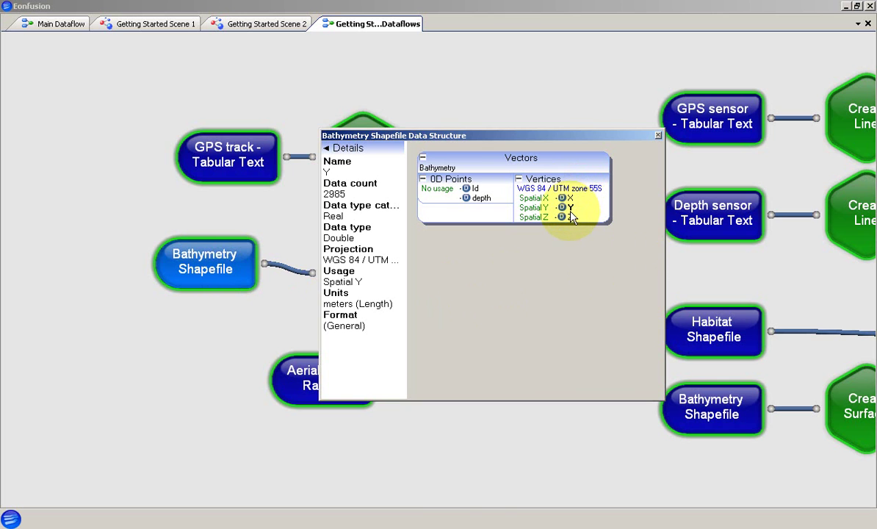
left_click(570, 216)
left_click(450, 251)
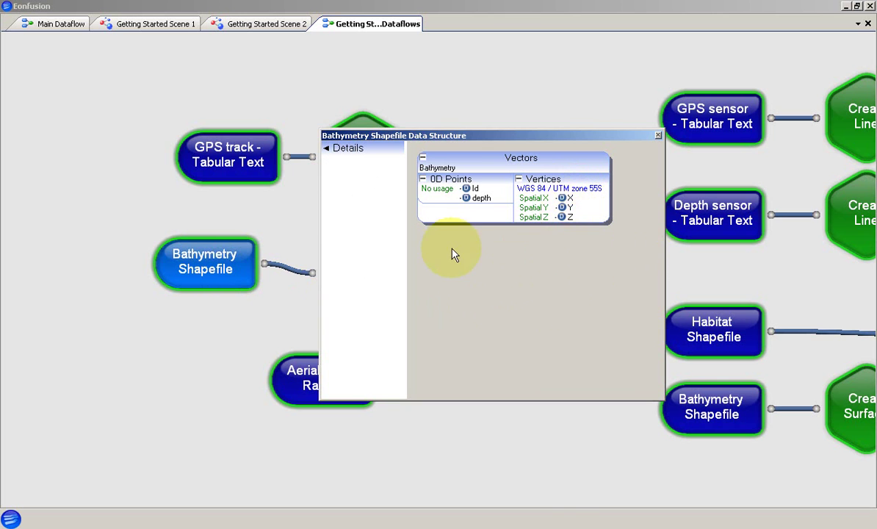
left_click(476, 199)
left_click(475, 189)
left_click(479, 198)
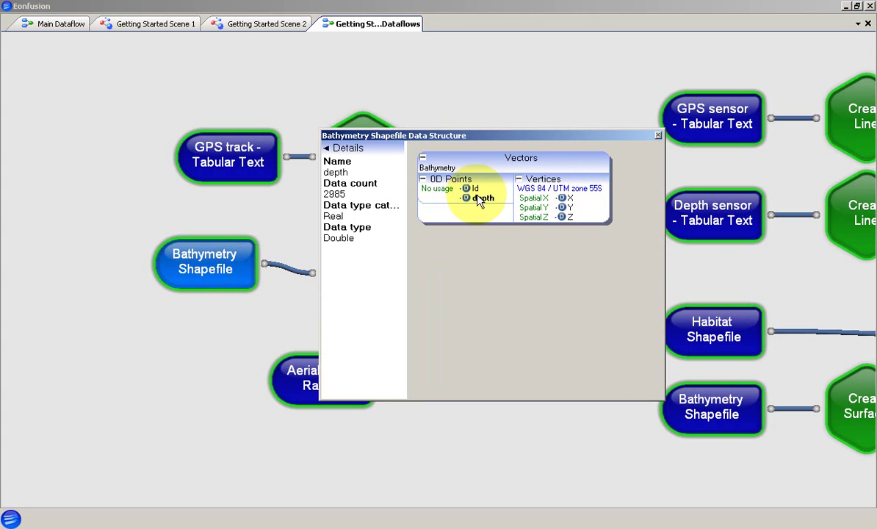
left_click(485, 253)
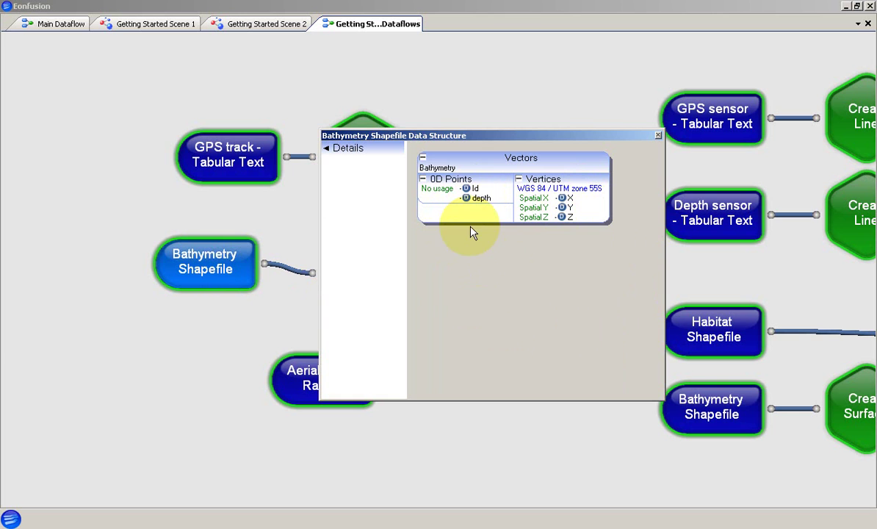
left_click(476, 199)
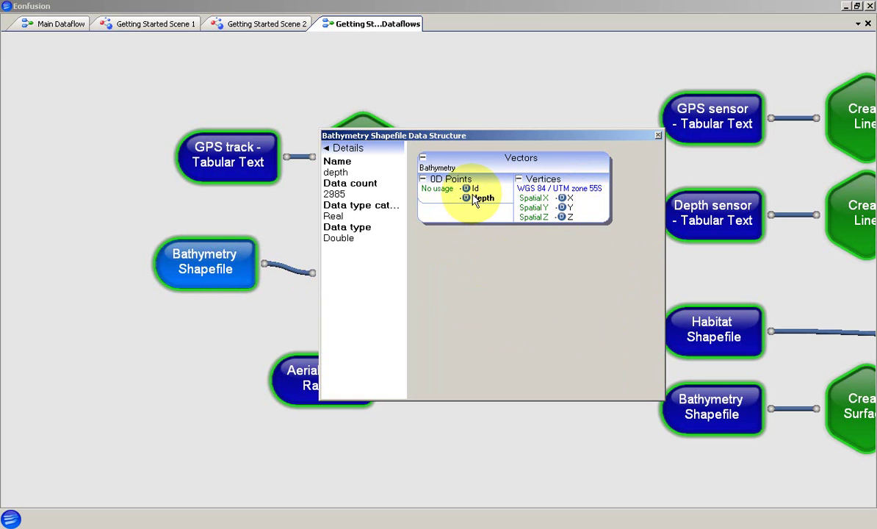
left_click(567, 198)
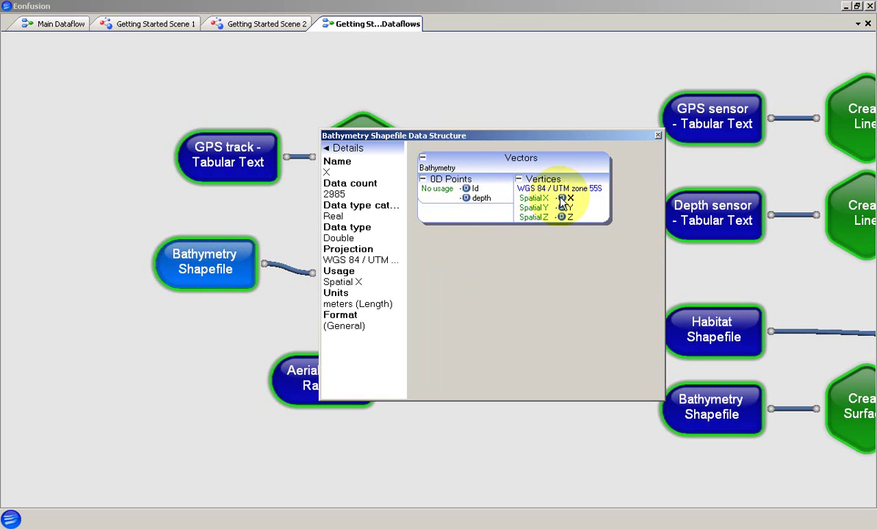
left_click(564, 207)
left_click(564, 217)
left_click(544, 266)
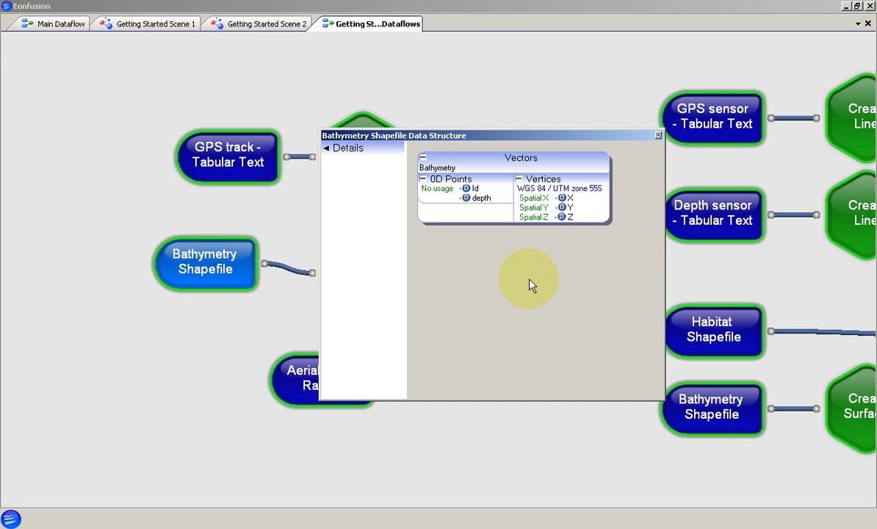
left_click(542, 180)
right_click(546, 181)
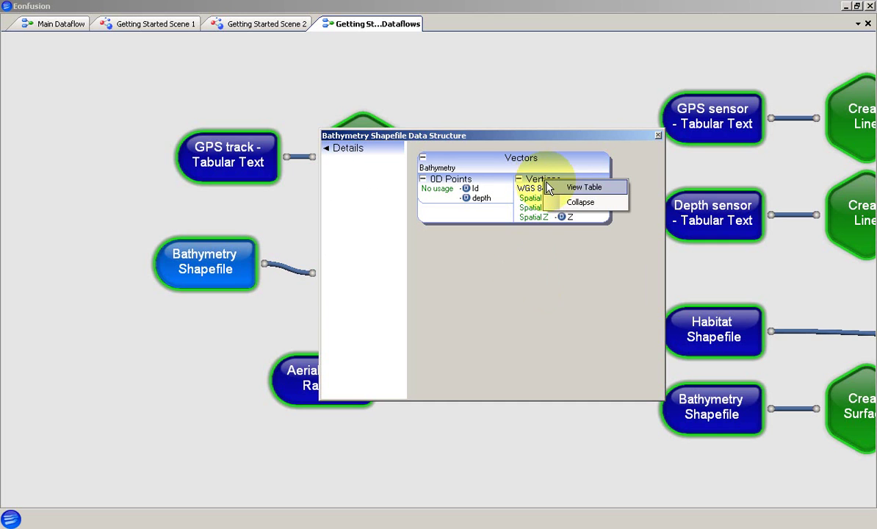
left_click(564, 189)
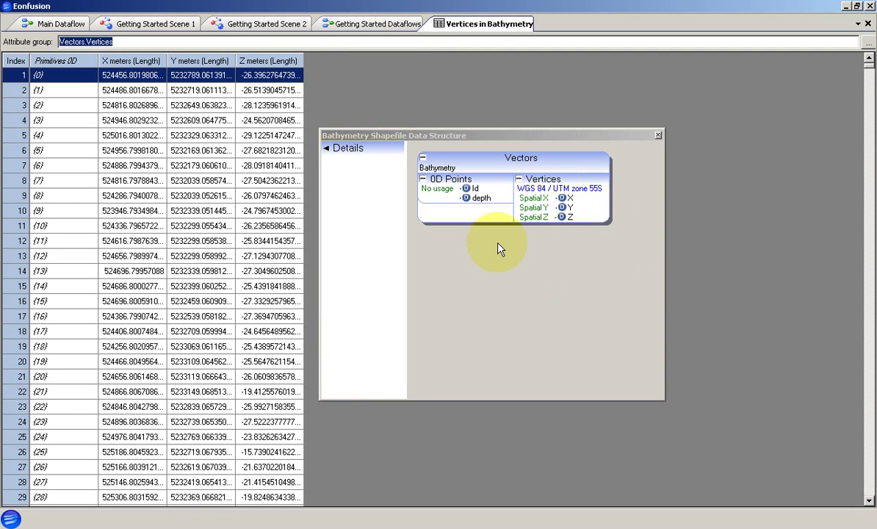
middle_click(474, 25)
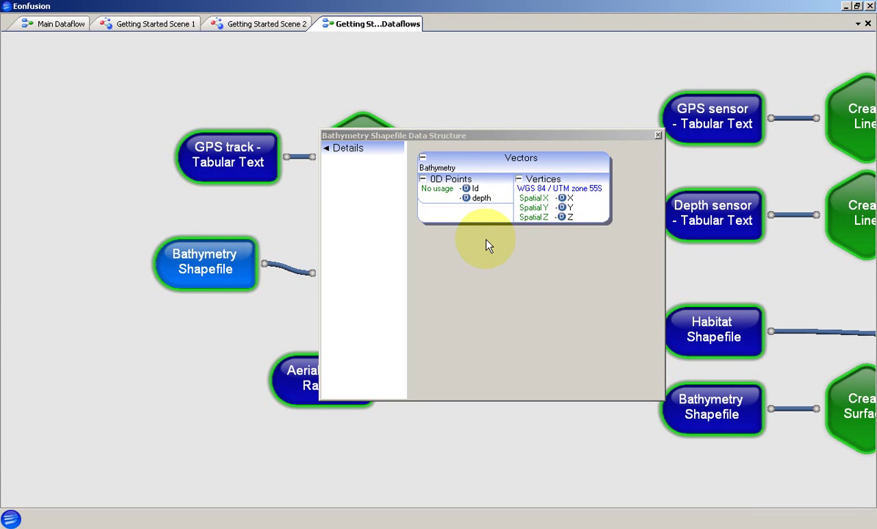
right_click(563, 198)
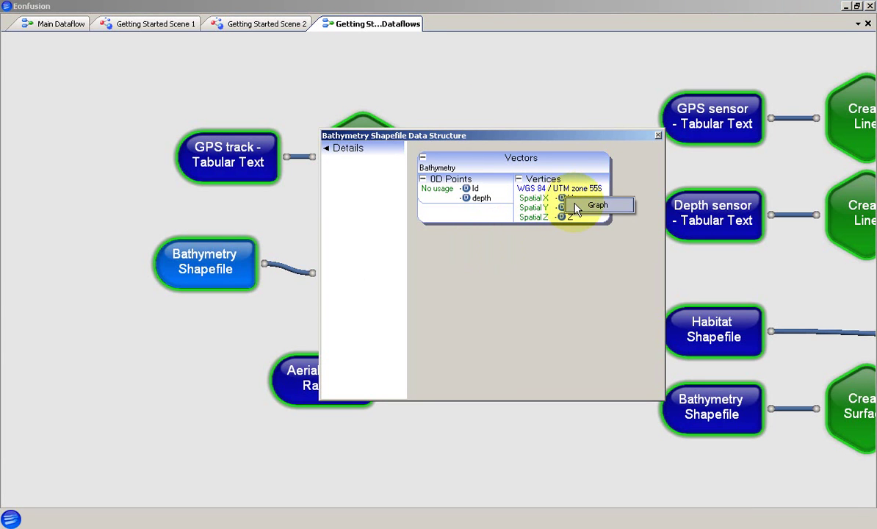
left_click(580, 206)
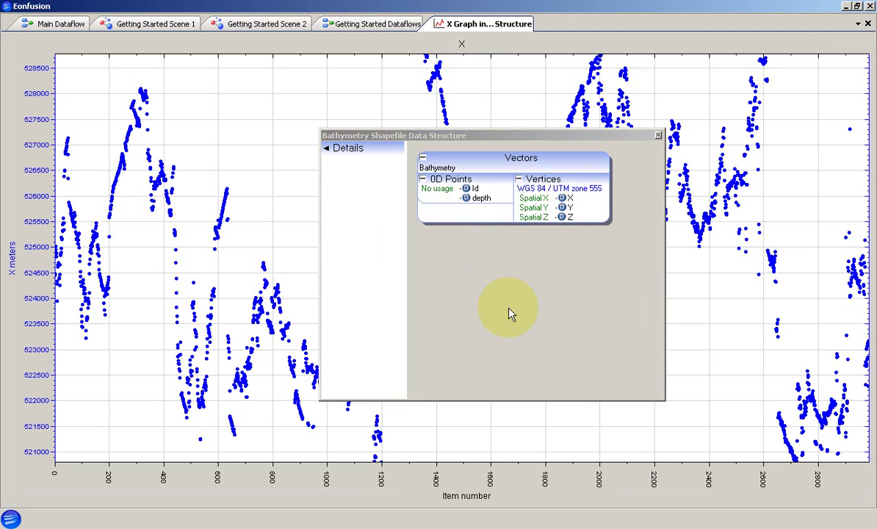
mouse_move(503, 136)
left_mouse_down()
mouse_move(744, 153)
mouse_move(513, 141)
left_mouse_up()
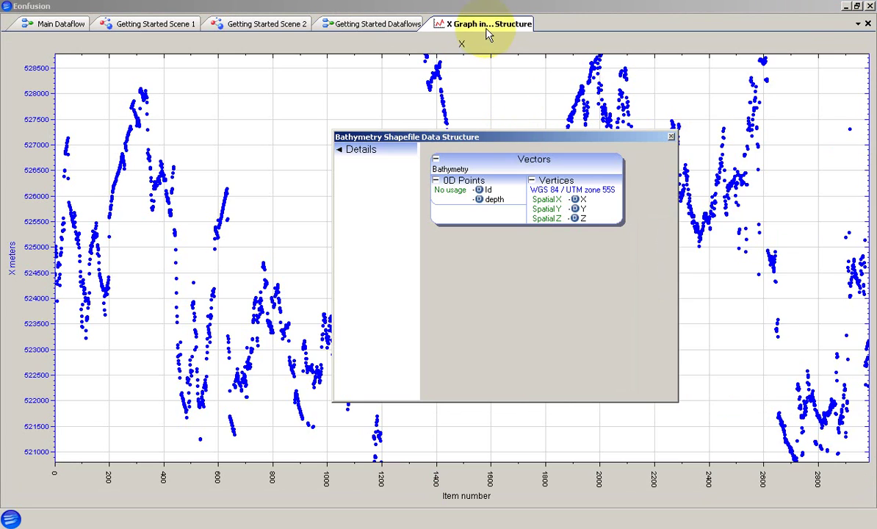
middle_click(512, 32)
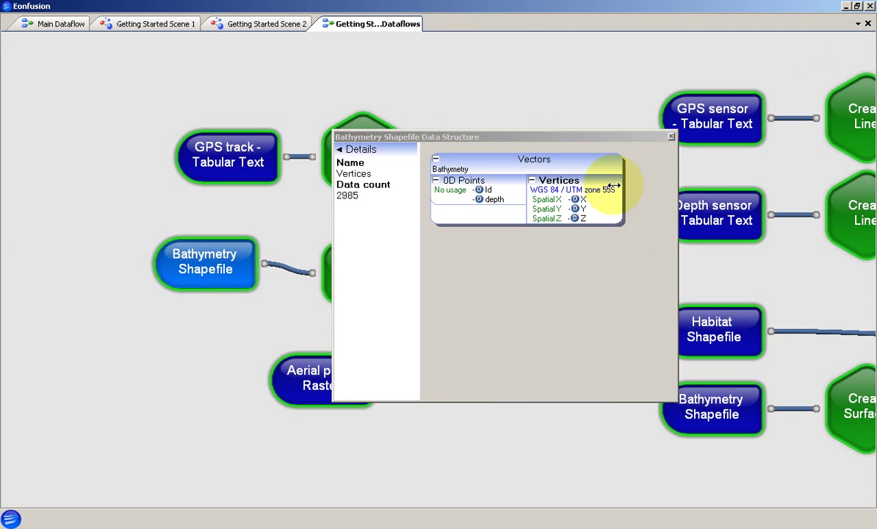
- Close the Bathymetry data structure window and return to the Getting Started Scene 1 view
left_click(671, 136)
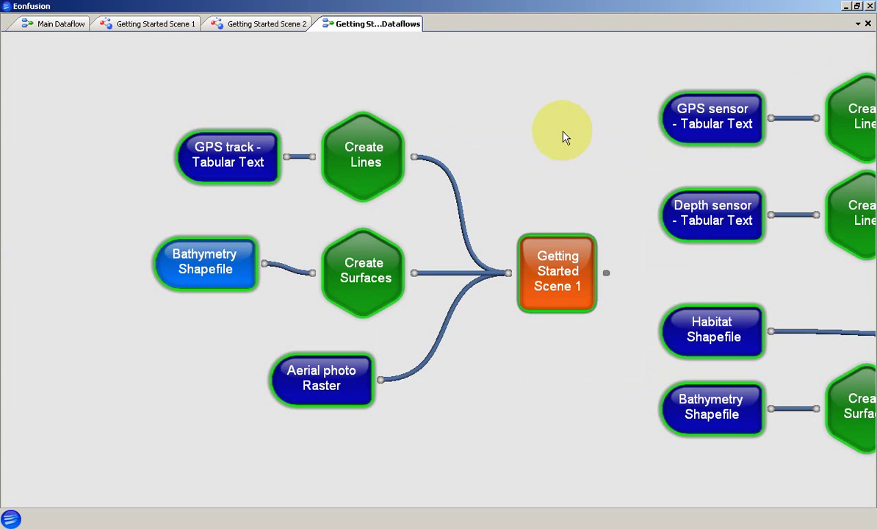
left_click(154, 27)
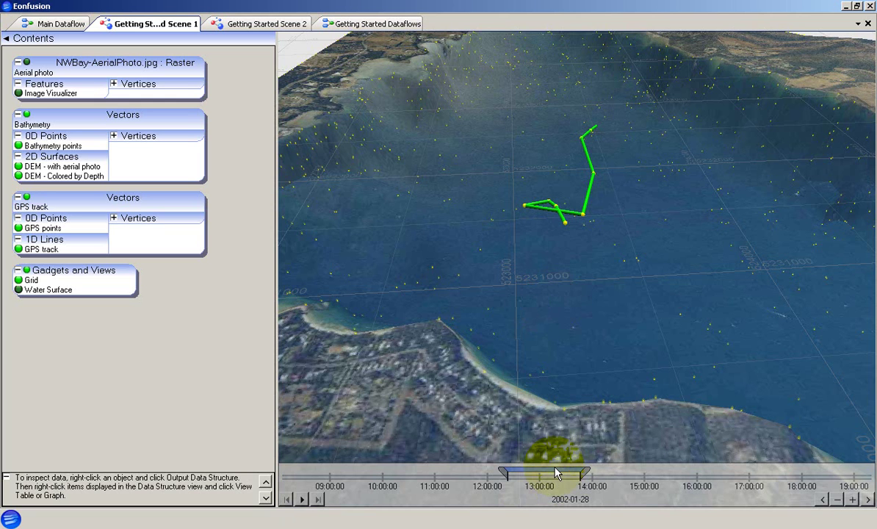
- Adjust the Scene 1 time window to span roughly 12:00 to 14:00 on 2002-01-28
mouse_move(551, 473)
left_mouse_down()
mouse_move(630, 474)
mouse_move(484, 474)
mouse_move(580, 474)
left_mouse_up()
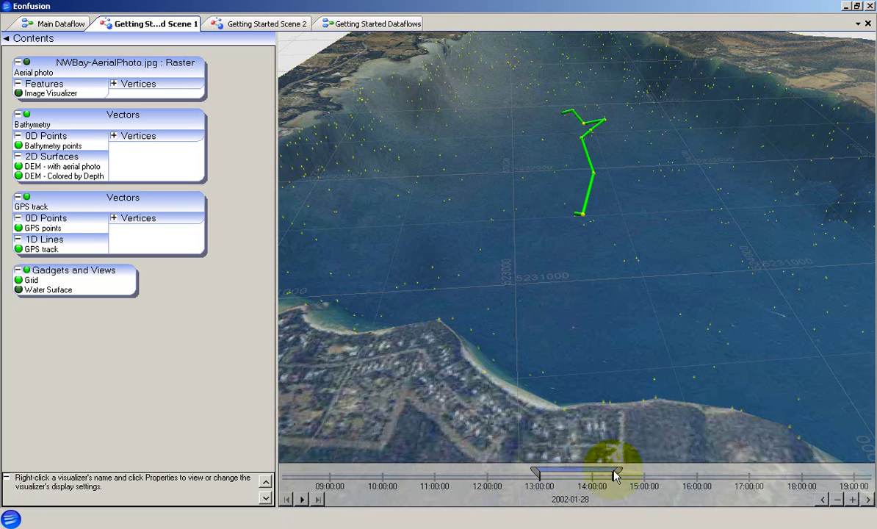
left_click_drag(615, 474, 671, 474)
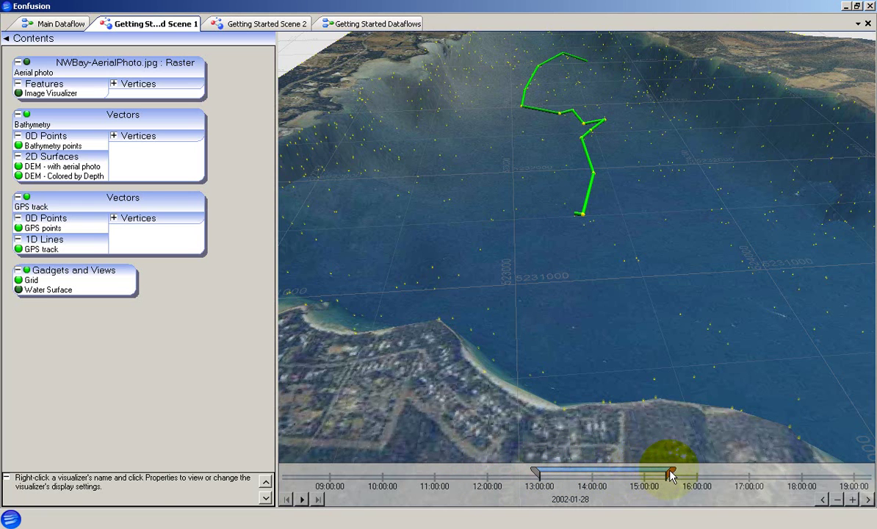
left_click_drag(534, 474, 431, 473)
left_click_drag(670, 474, 548, 472)
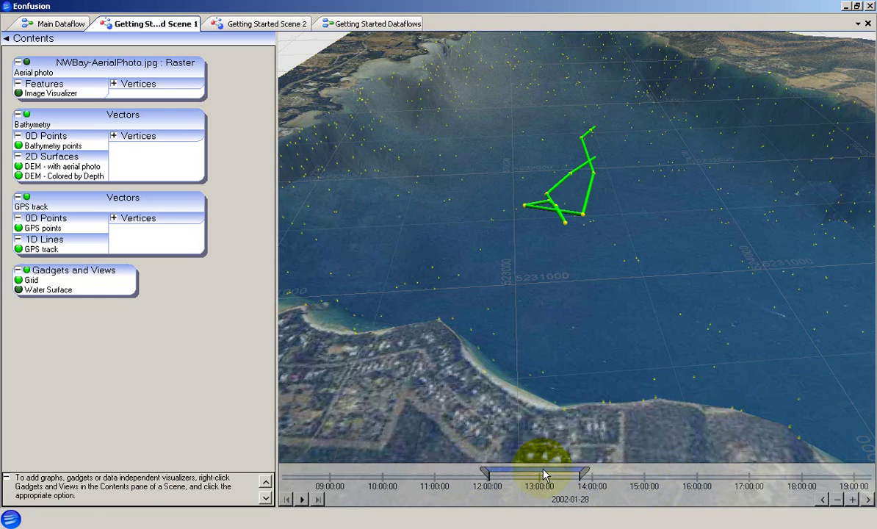
scroll(545, 475, "down", 5)
scroll(544, 475, "up", 4)
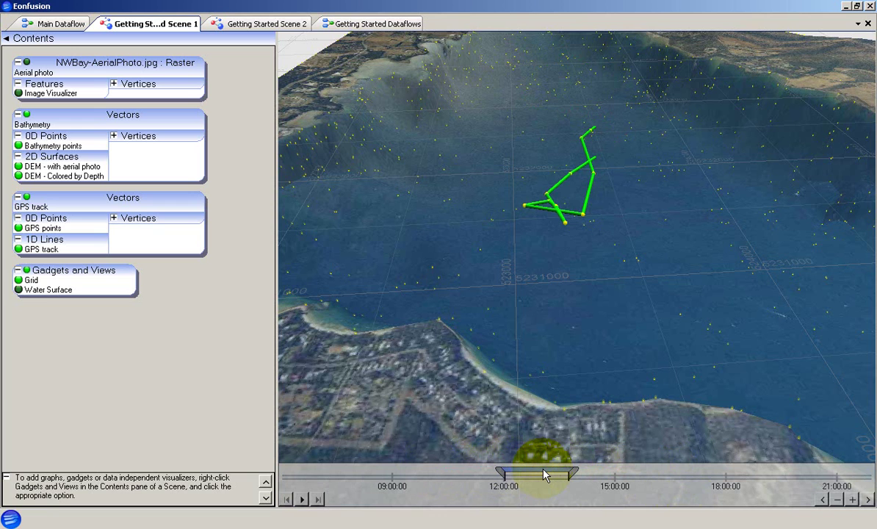
scroll(545, 475, "up", 2)
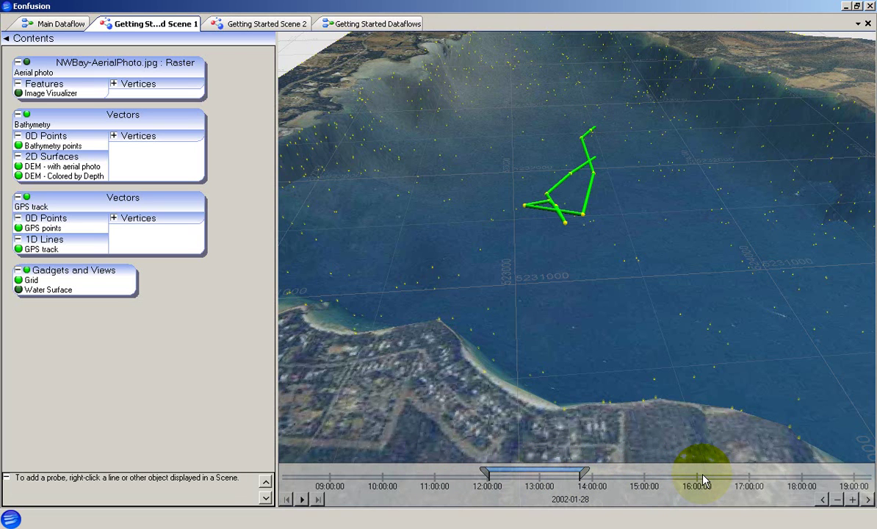
left_click_drag(703, 480, 344, 483)
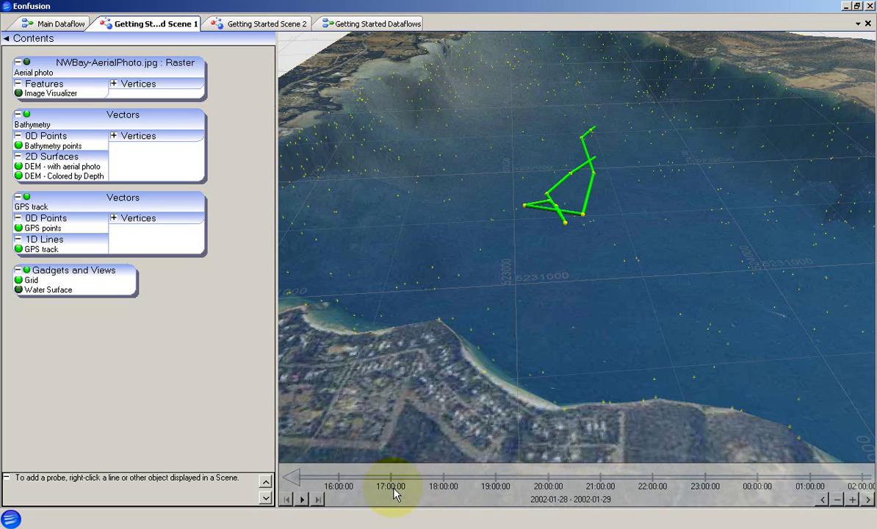
left_click(292, 477)
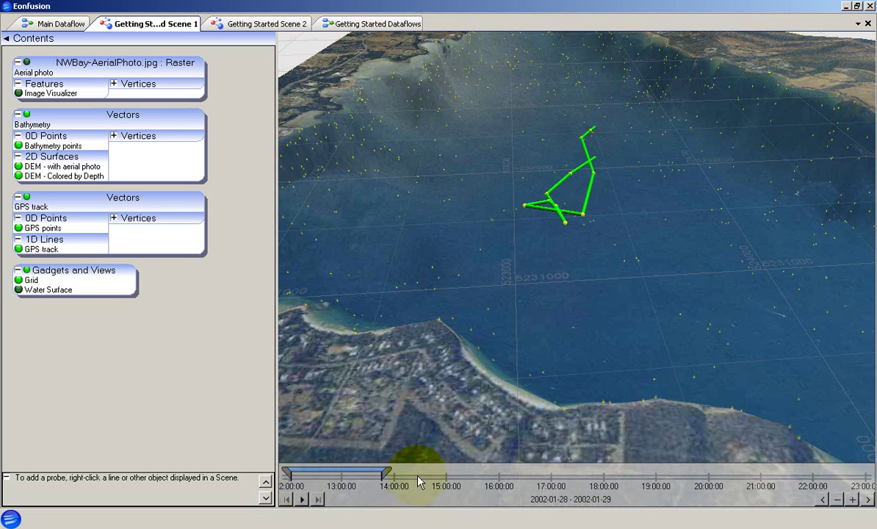
left_click_drag(422, 481, 698, 487)
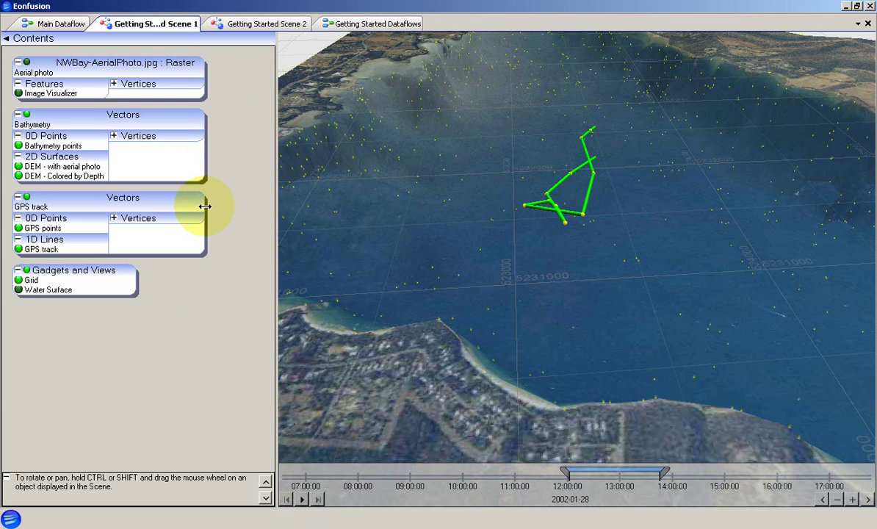
- Go from the Getting Started Dataflows graph to the Getting Started Scene 1 3D view
left_click_drag(205, 206, 205, 200)
left_click(351, 26)
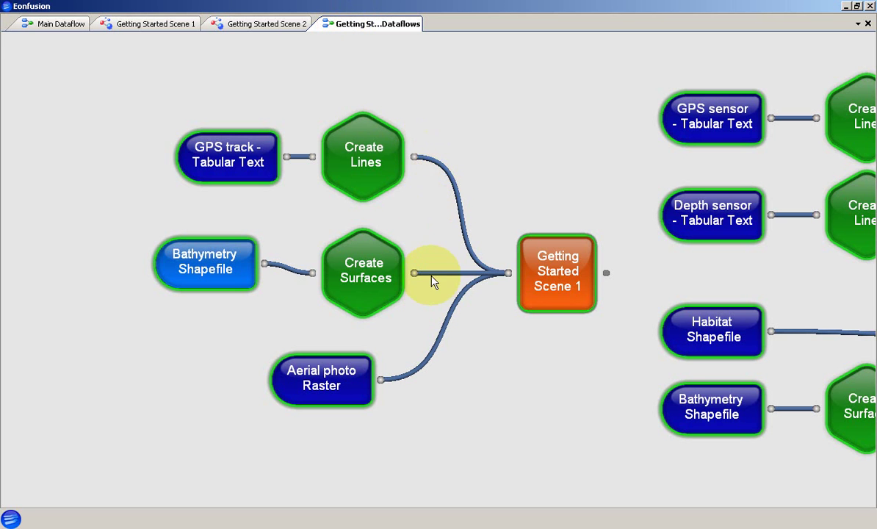
left_click(172, 31)
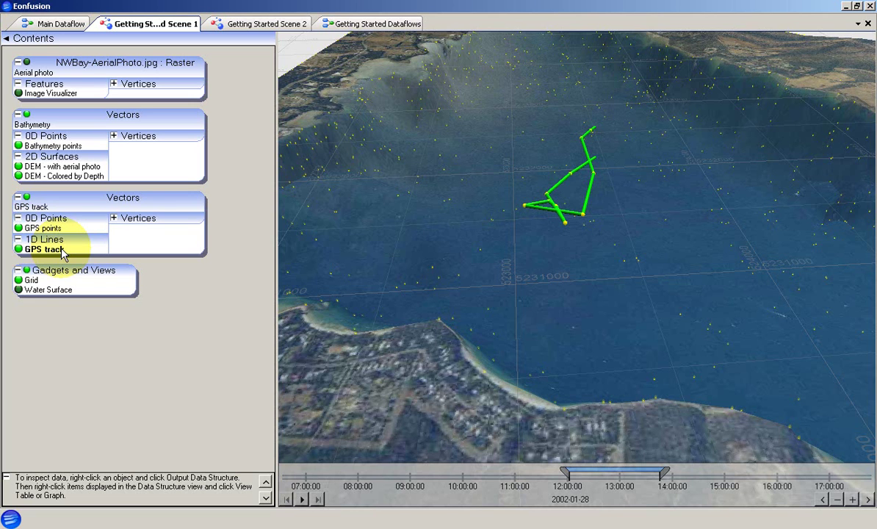
left_click(18, 249)
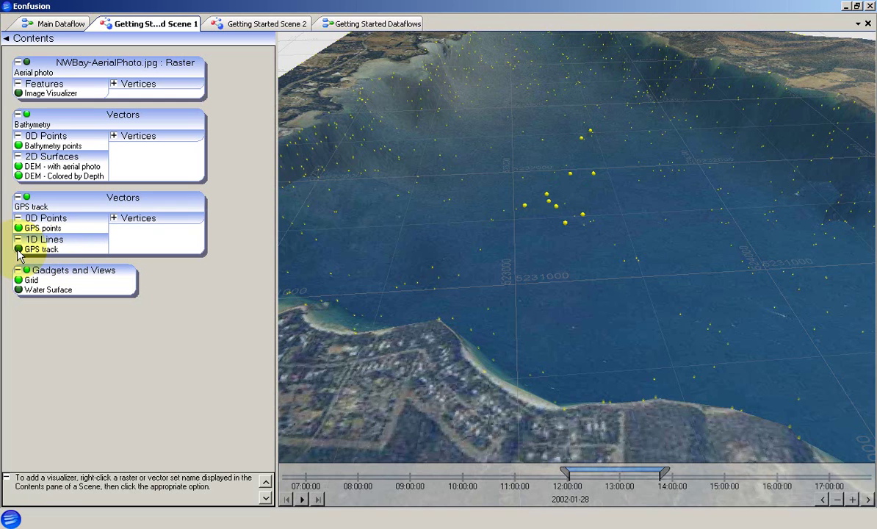
left_click(19, 250)
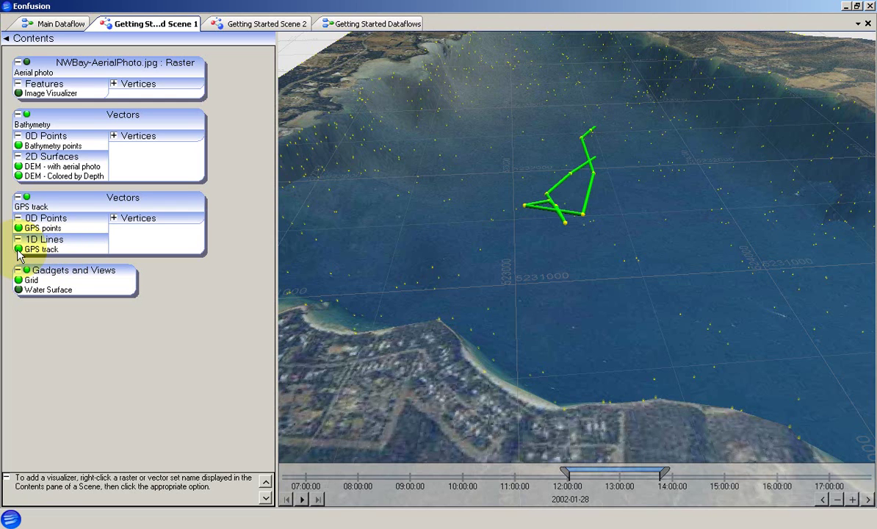
left_click(18, 250)
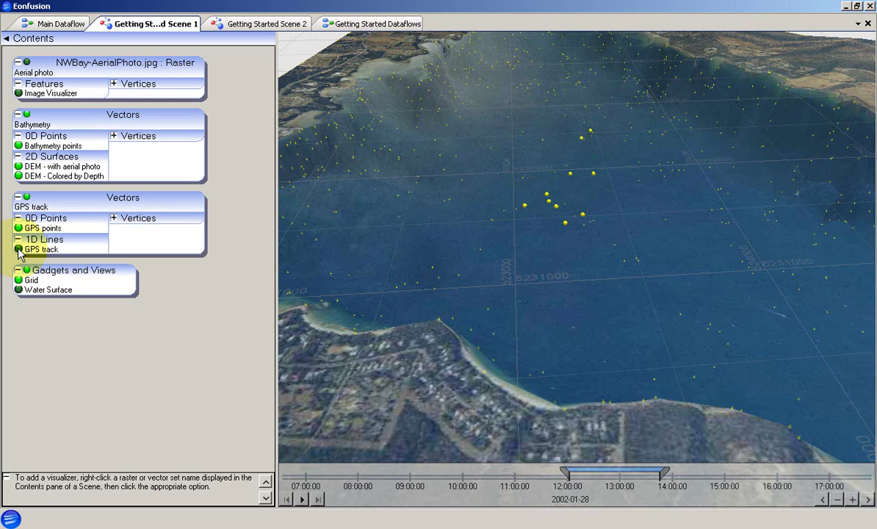
left_click(18, 250)
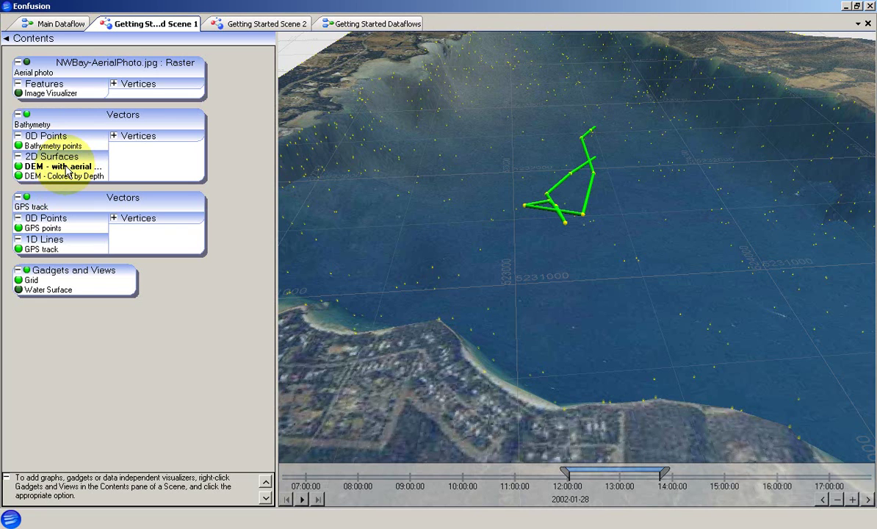
- Turn off visibility of 'DEM - with aerial photo' in the Contents pane
left_click(19, 166)
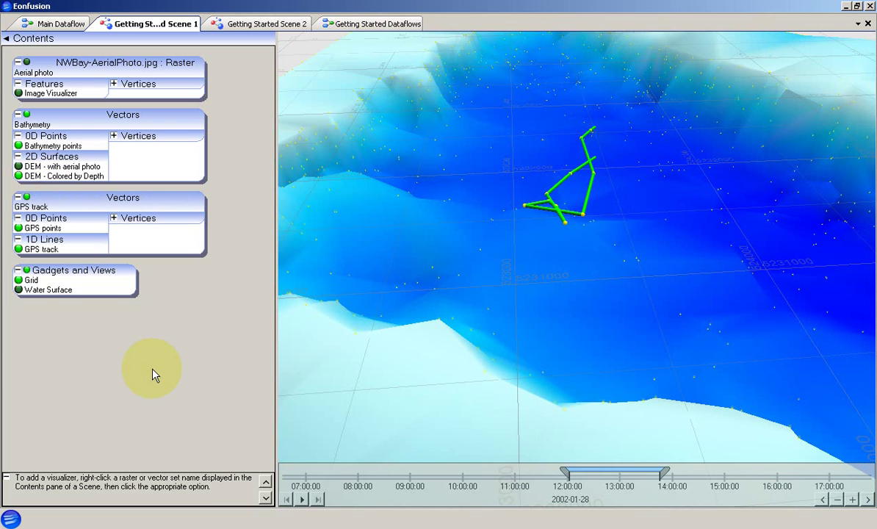
- Review the three depth classes in the Color table of 'DEM - Colored by Depth' Properties
right_click(76, 177)
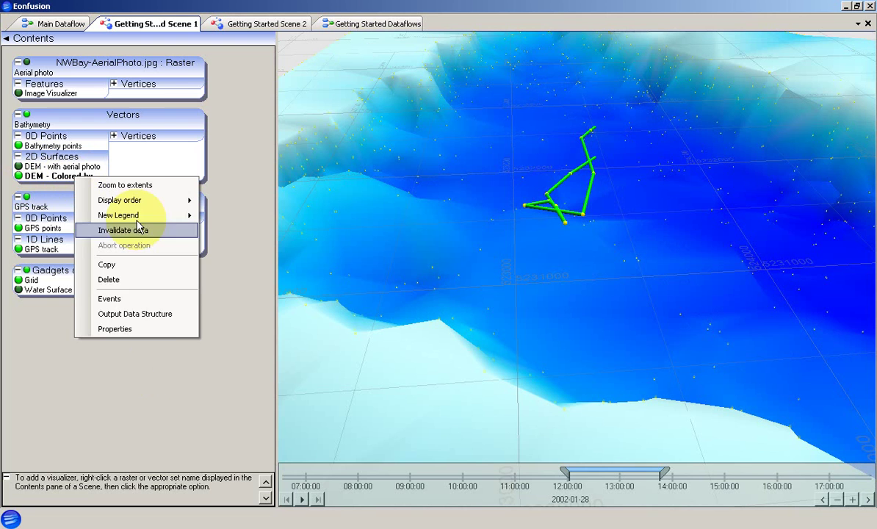
left_click(144, 336)
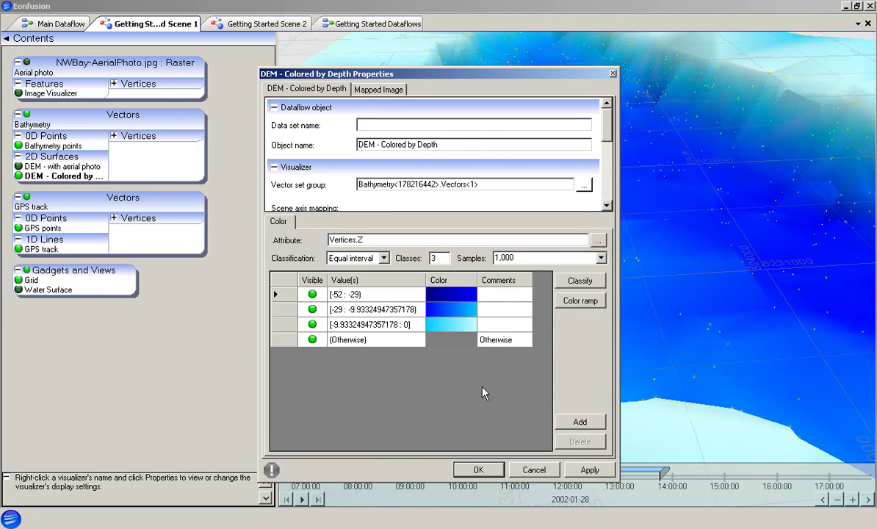
left_click(451, 294)
left_click(479, 471)
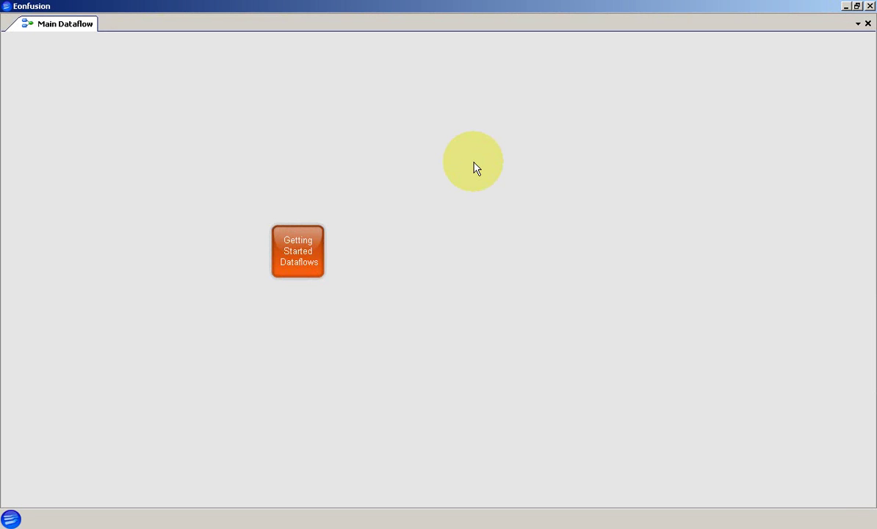
- Add a Dataflow via Dataflow > New, align it with Getting Started Dataflows, and open its canvas
right_click(378, 245)
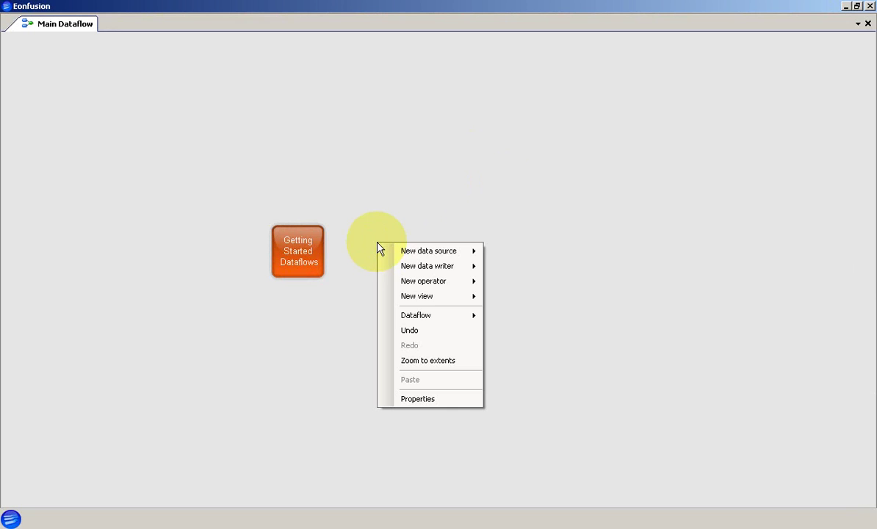
mouse_move(462, 317)
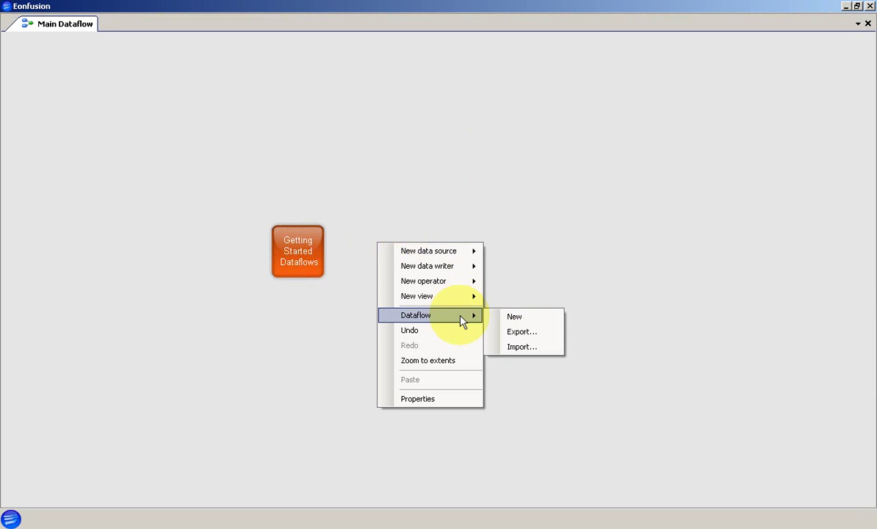
left_click(509, 323)
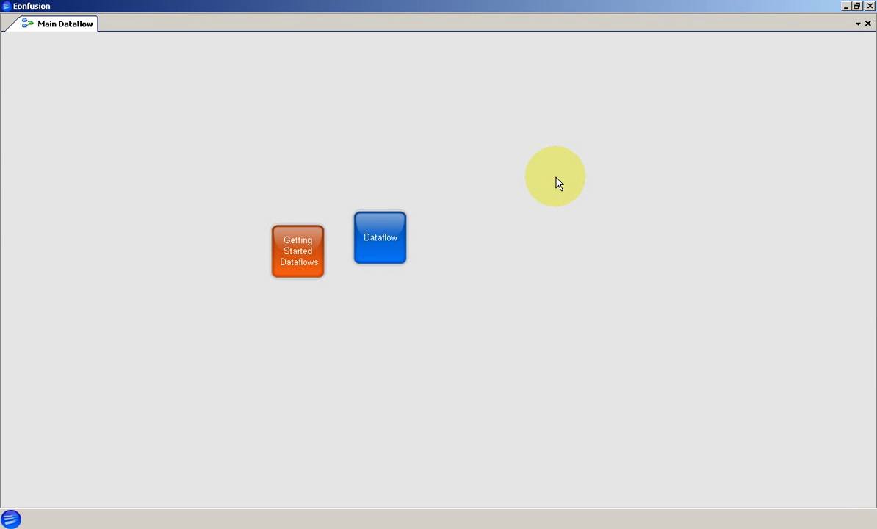
left_click_drag(392, 229, 386, 245)
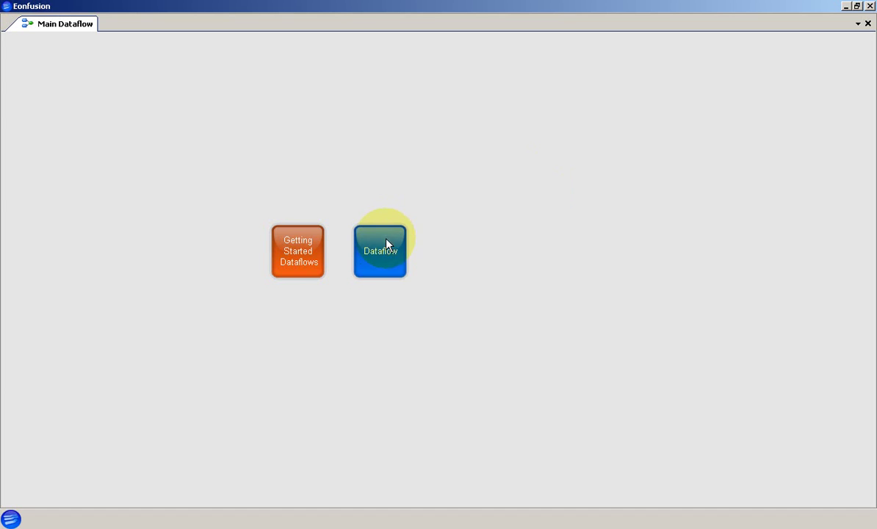
left_click(519, 285)
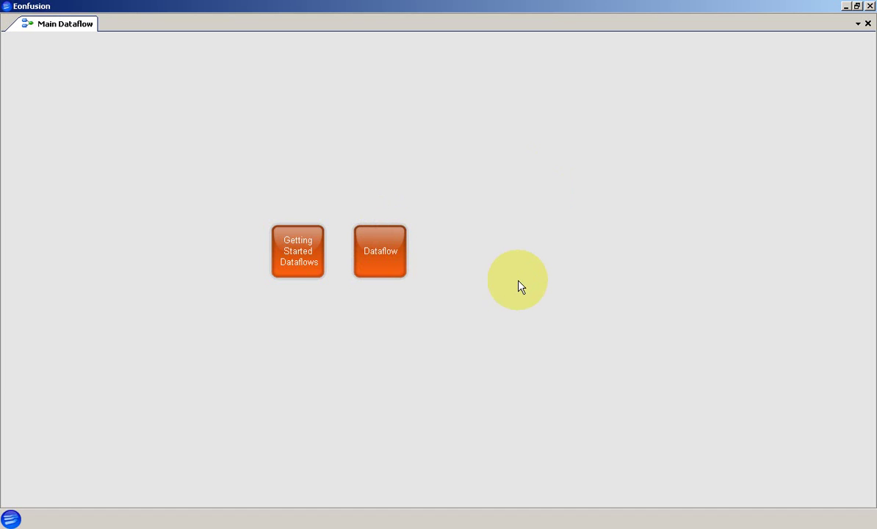
left_click(388, 258)
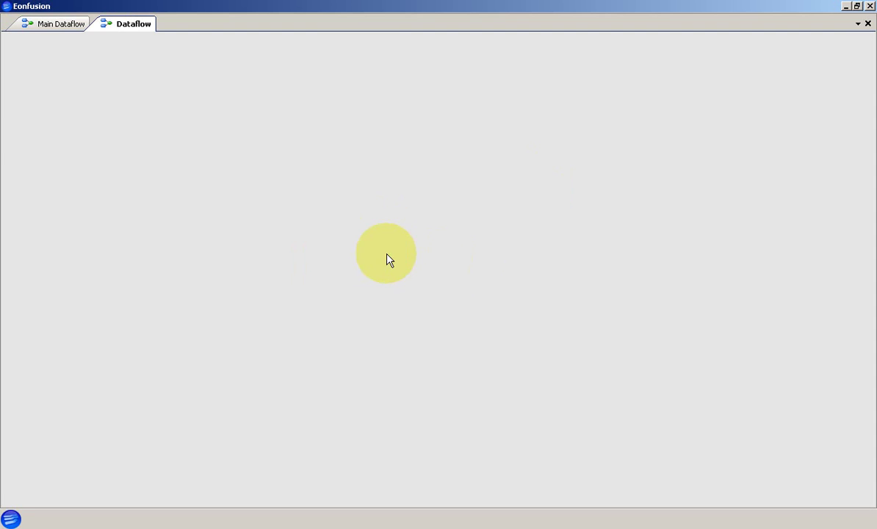
- Add a Tabular Text data source to the dataflow canvas
right_click(304, 220)
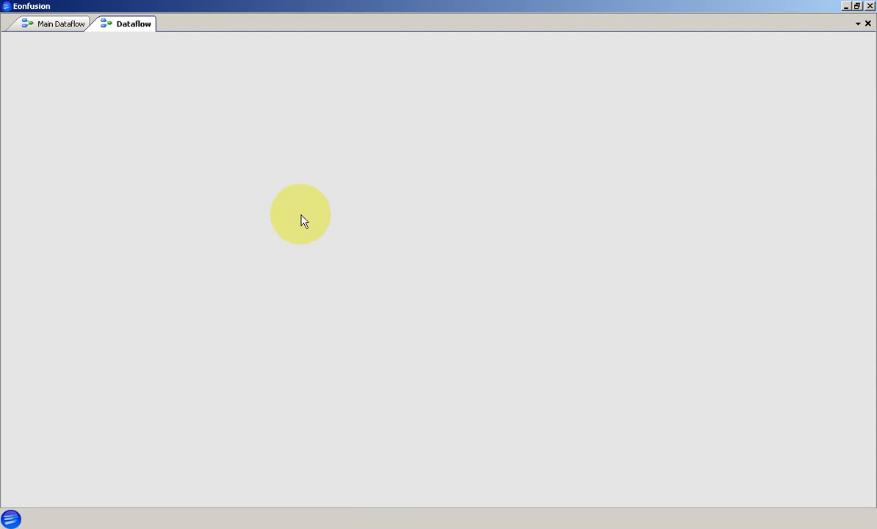
mouse_move(365, 230)
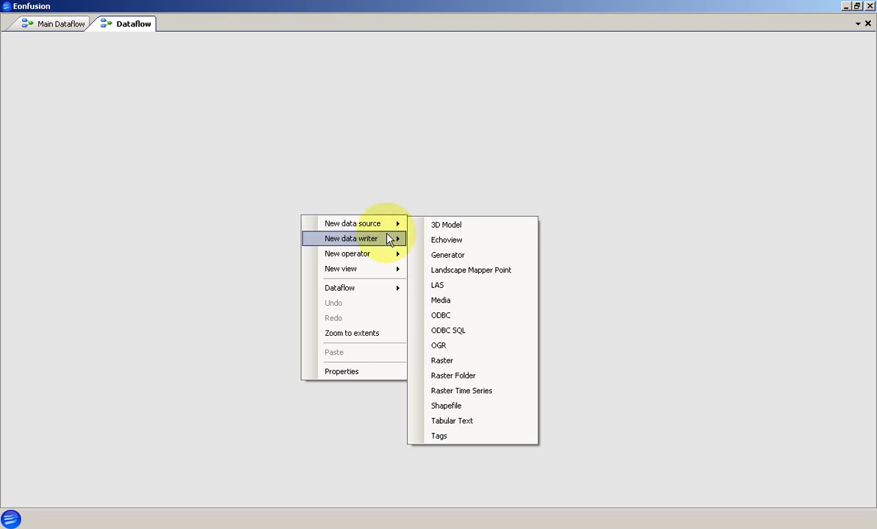
left_click(453, 423)
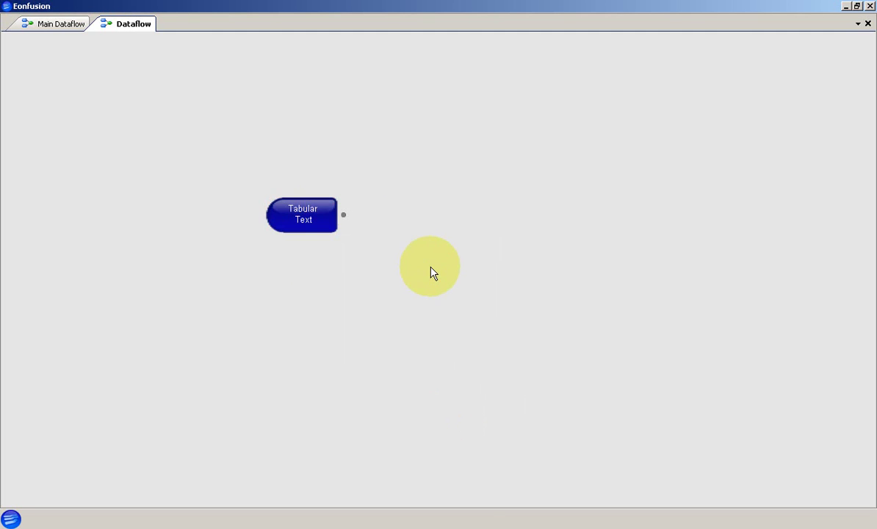
- Open the Tabular Text node's properties, then move the dialog higher and make it taller
right_click(313, 219)
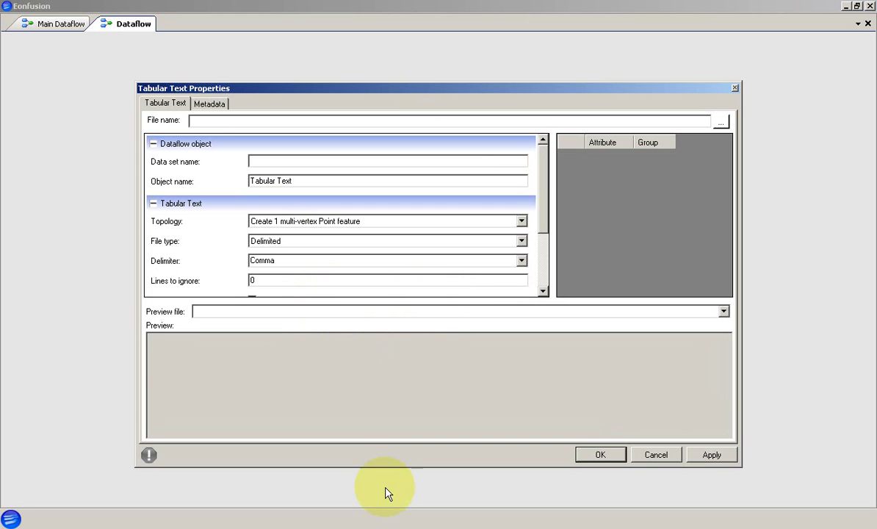
left_click_drag(392, 467, 391, 500)
left_click_drag(478, 86, 475, 45)
left_click_drag(434, 461, 424, 499)
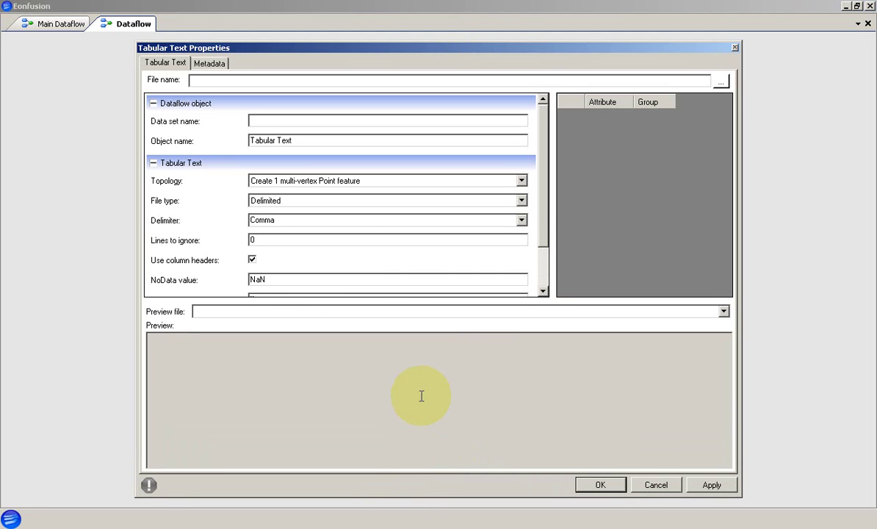
- Load C:\Example\Surface.csv as the Tabular Text source file
left_click(721, 82)
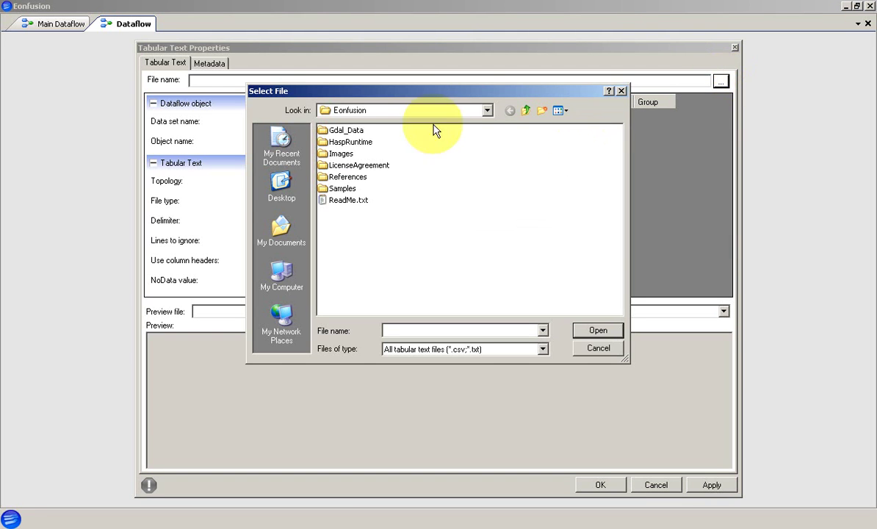
left_click(486, 111)
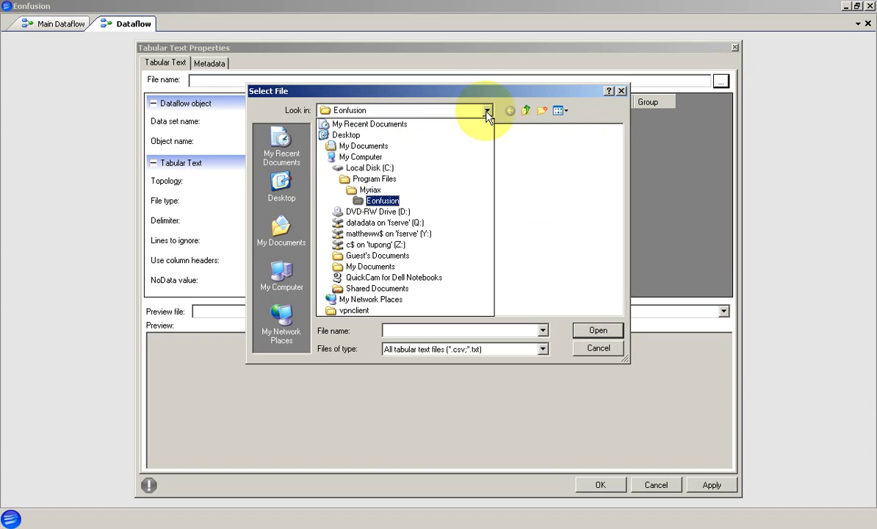
left_click(366, 168)
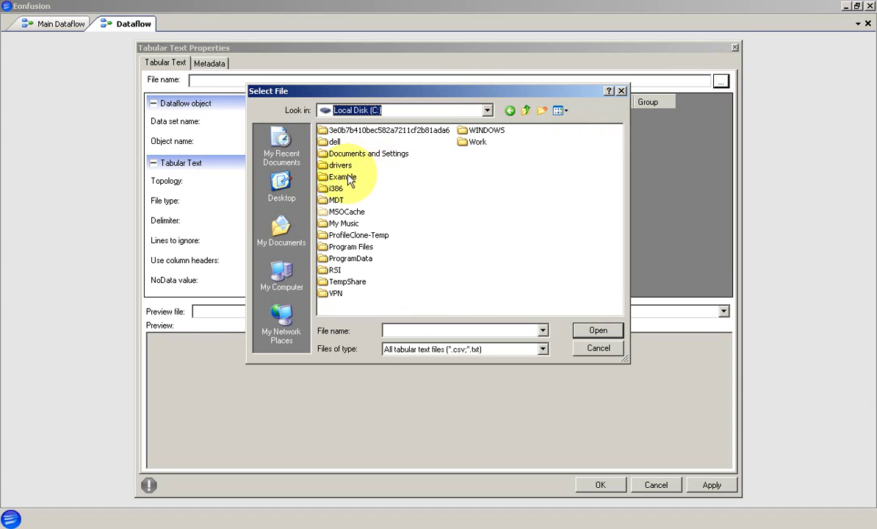
double_click(342, 177)
left_click(345, 131)
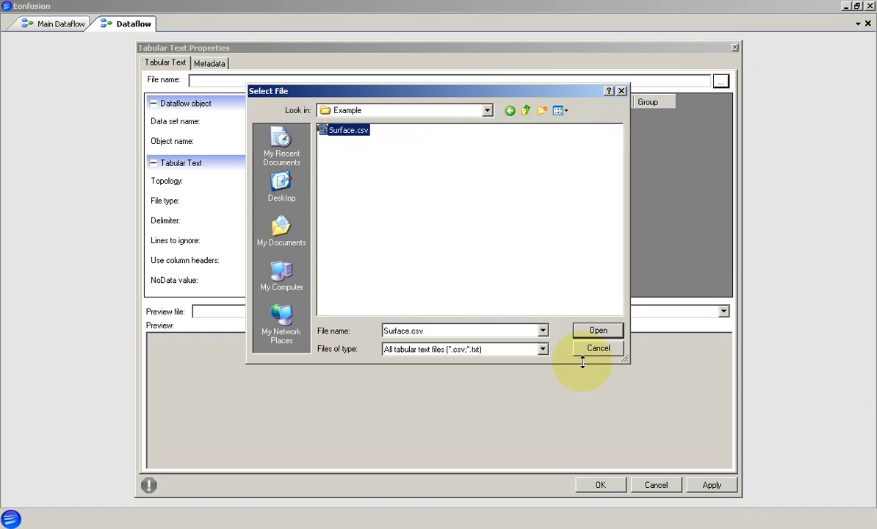
left_click(597, 329)
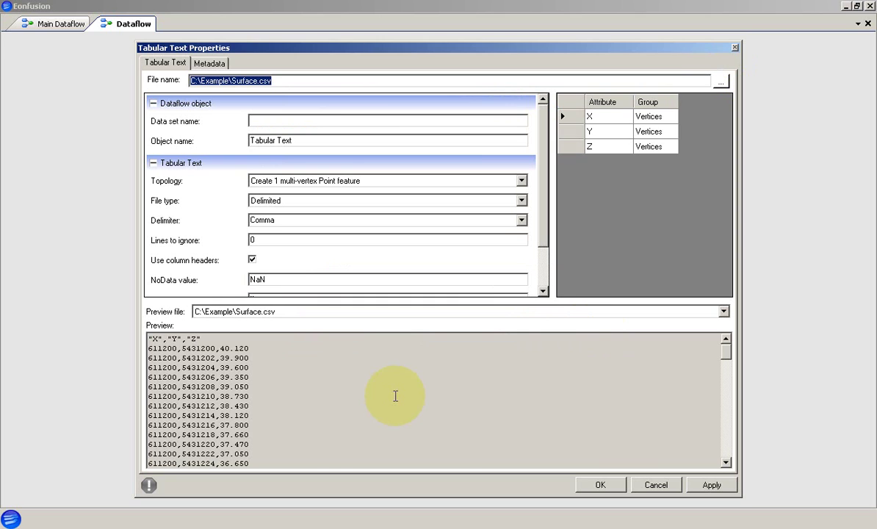
- Name both the data set and the object 'Surface Points'
left_click(274, 119)
type("S")
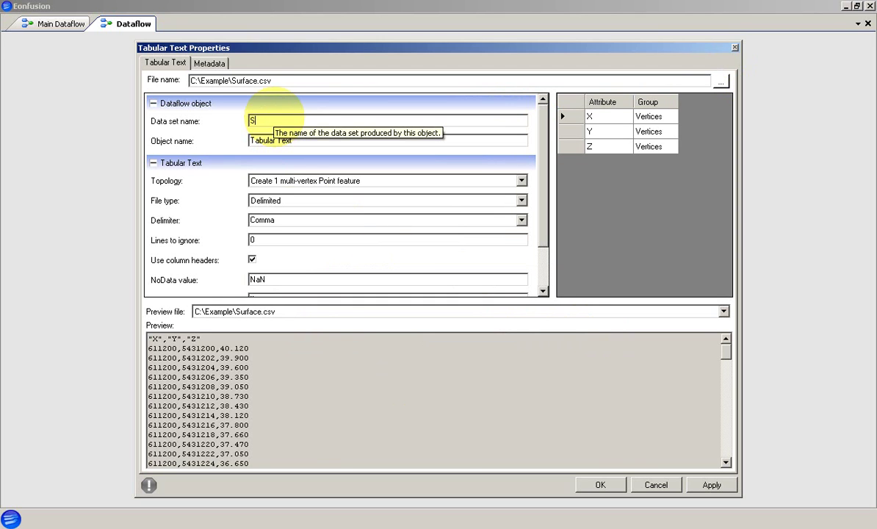
type("urface Points")
left_click_drag(316, 141, 232, 145)
type("Surface")
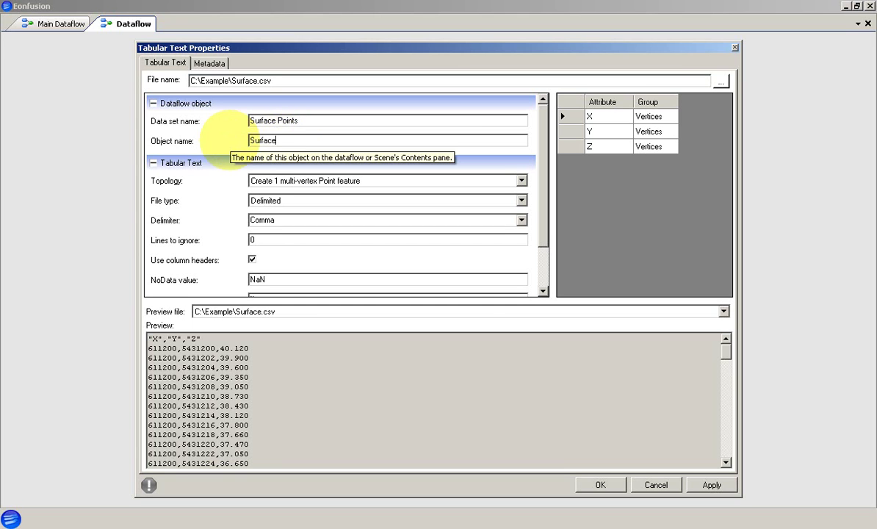
type(" Points")
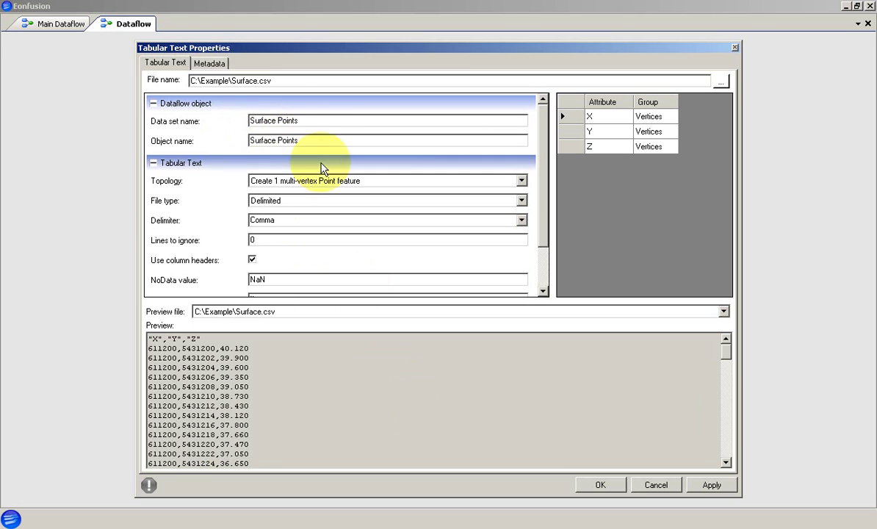
- Go to the Metadata page, widen the properties window and select the Vertices attributes
left_click(214, 64)
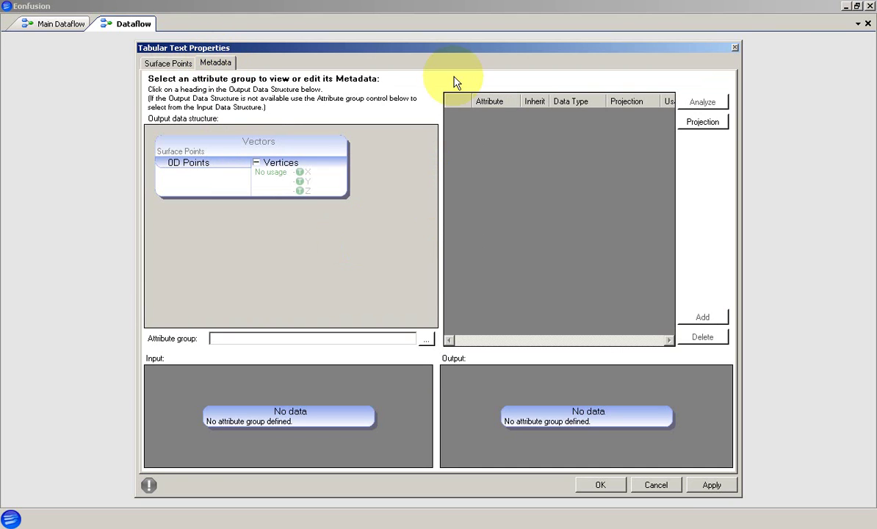
left_click_drag(414, 50, 268, 49)
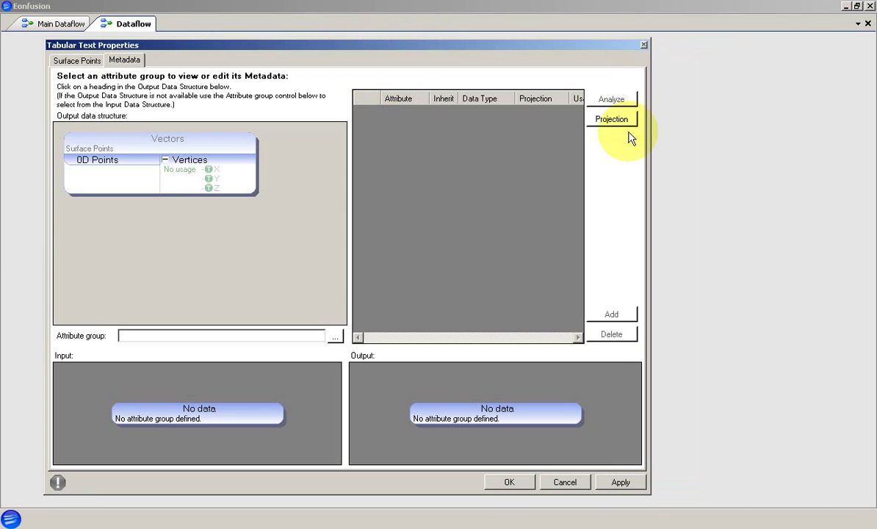
left_click_drag(649, 124, 839, 127)
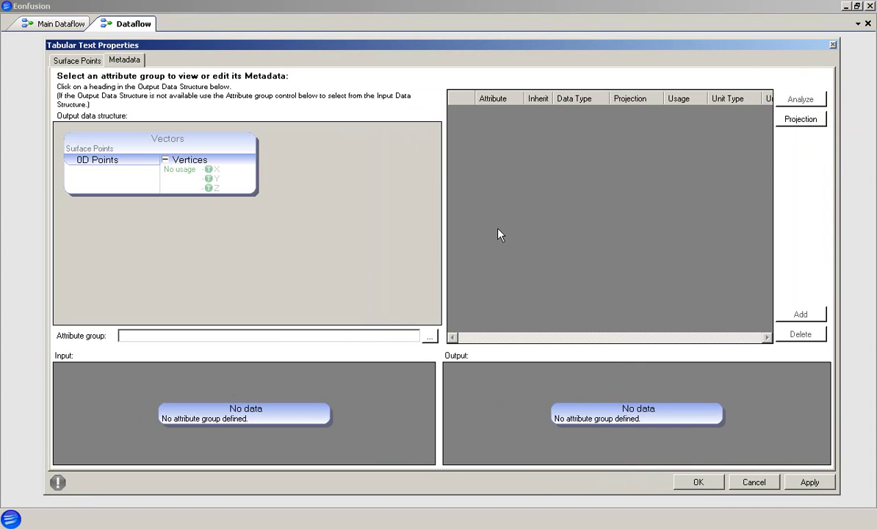
left_click_drag(446, 161, 277, 165)
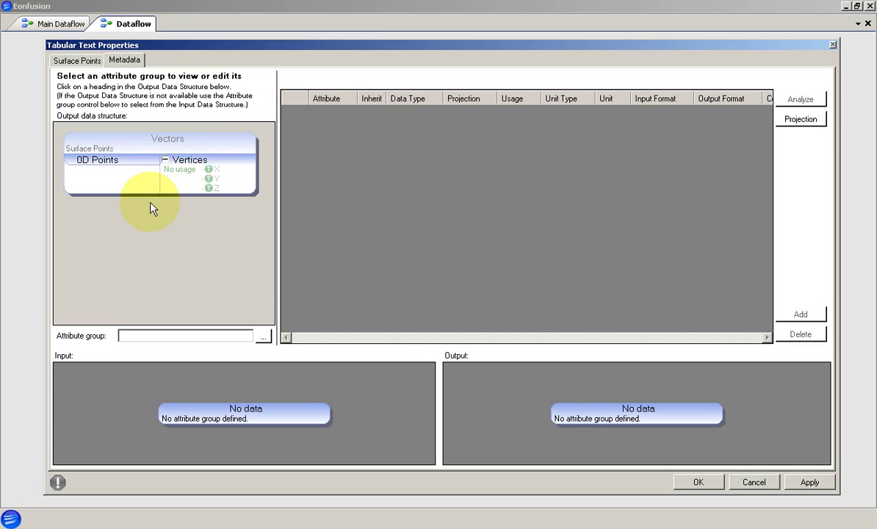
left_click(192, 166)
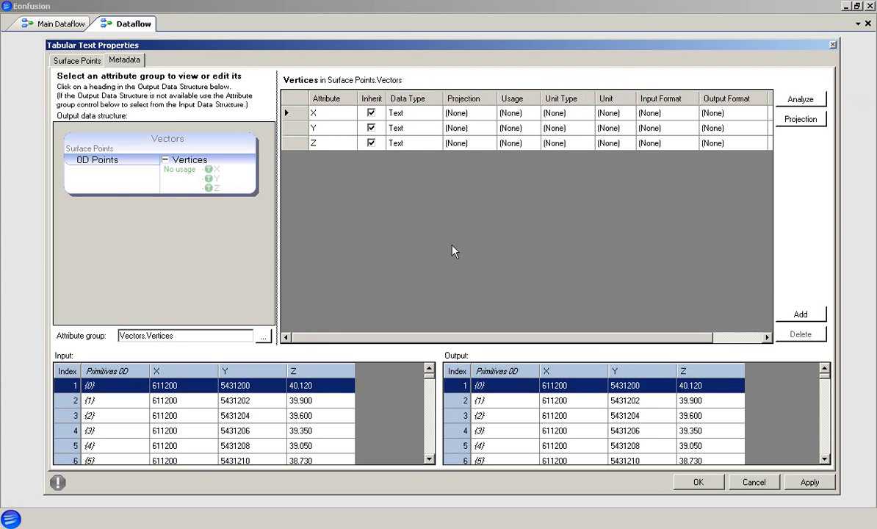
- Set the data type of X, Y and Z to Real
left_click(415, 114)
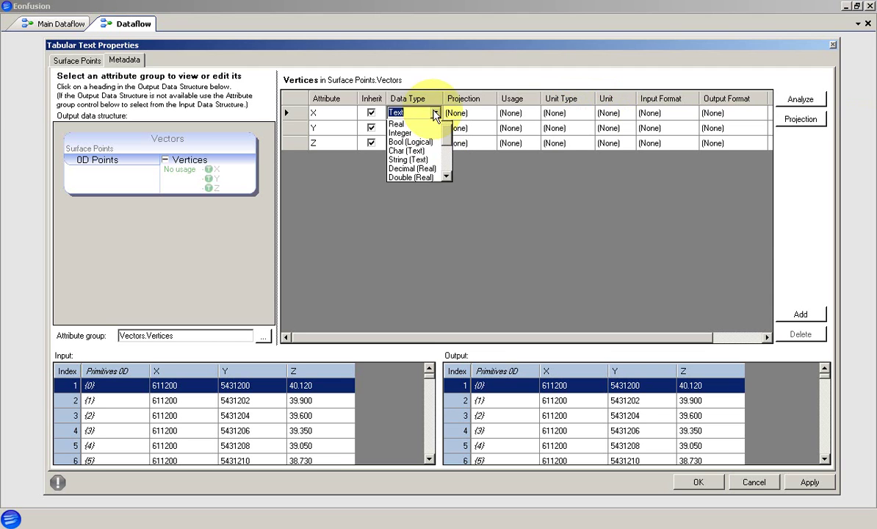
left_click(413, 135)
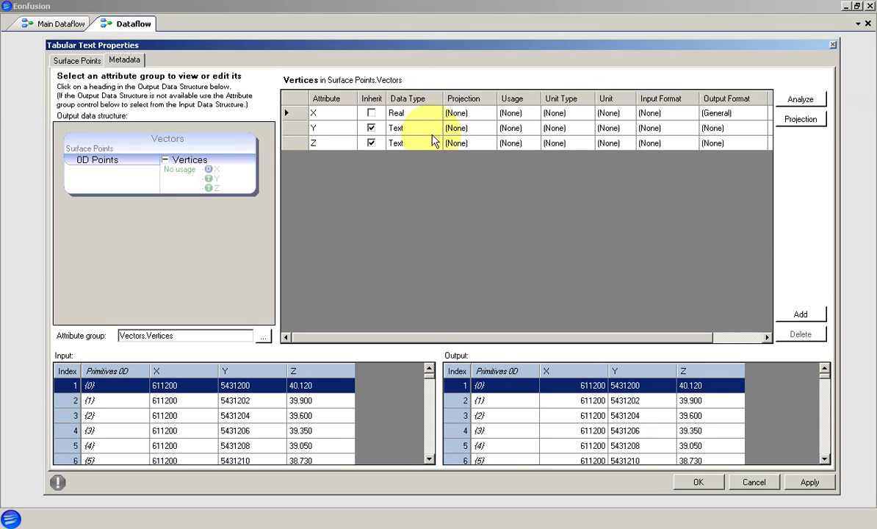
left_click(435, 128)
left_click(411, 149)
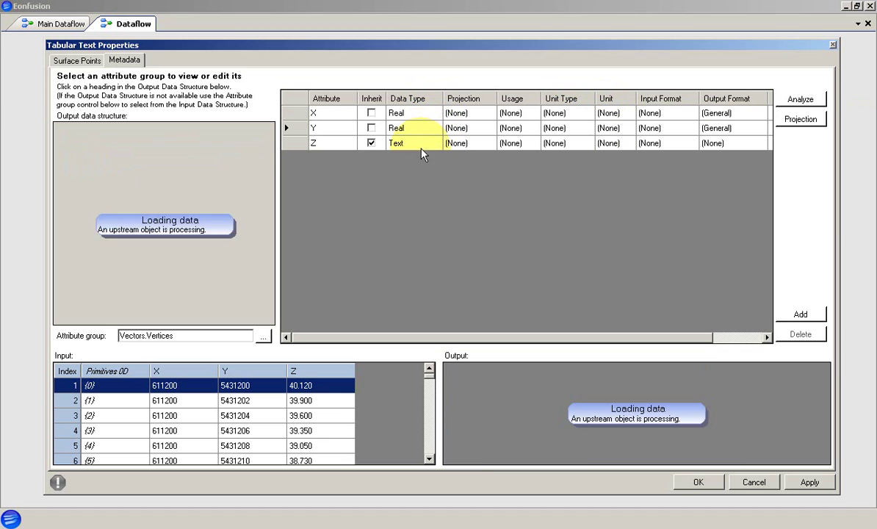
left_click(424, 144)
left_click(413, 165)
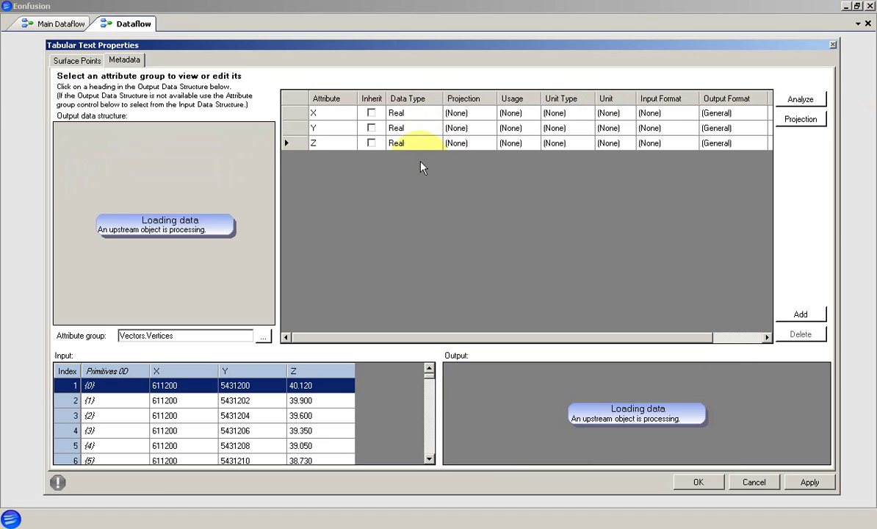
- Set the usage of X, Y and Z to Spatial X, Spatial Y and Spatial Z
left_click(514, 112)
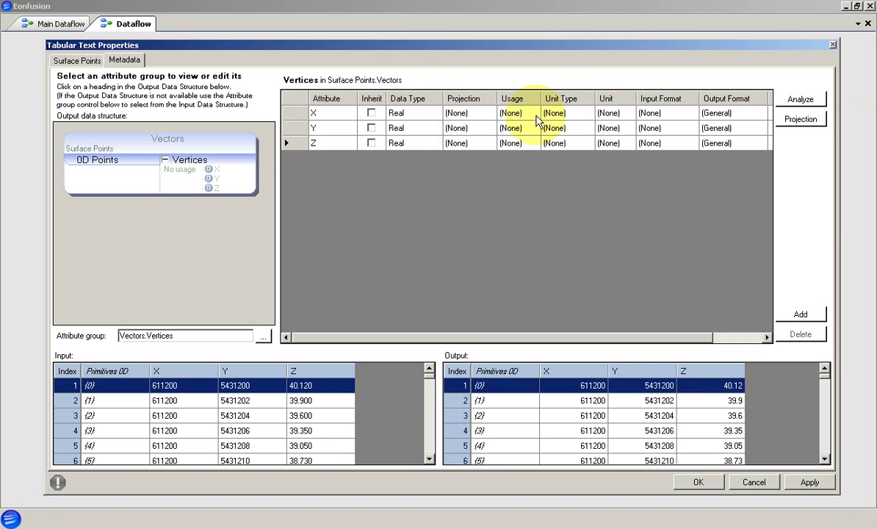
left_click(533, 112)
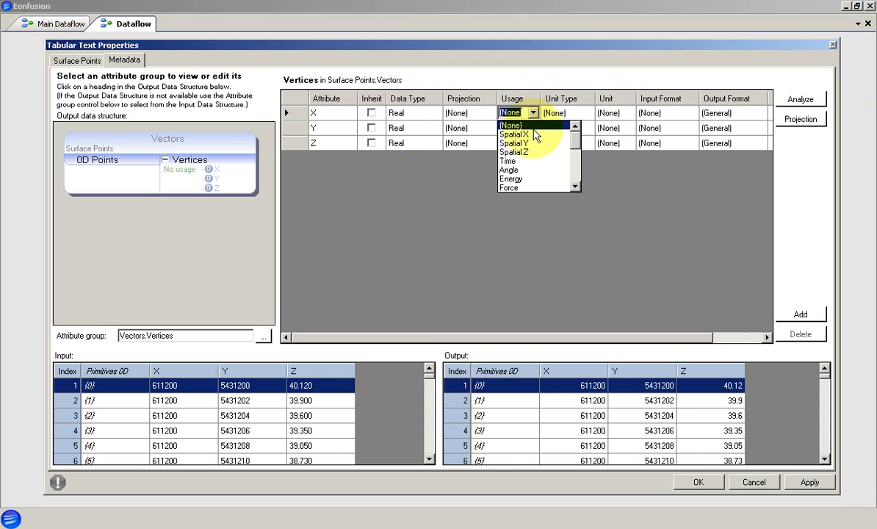
left_click(514, 134)
left_click(518, 128)
left_click(537, 128)
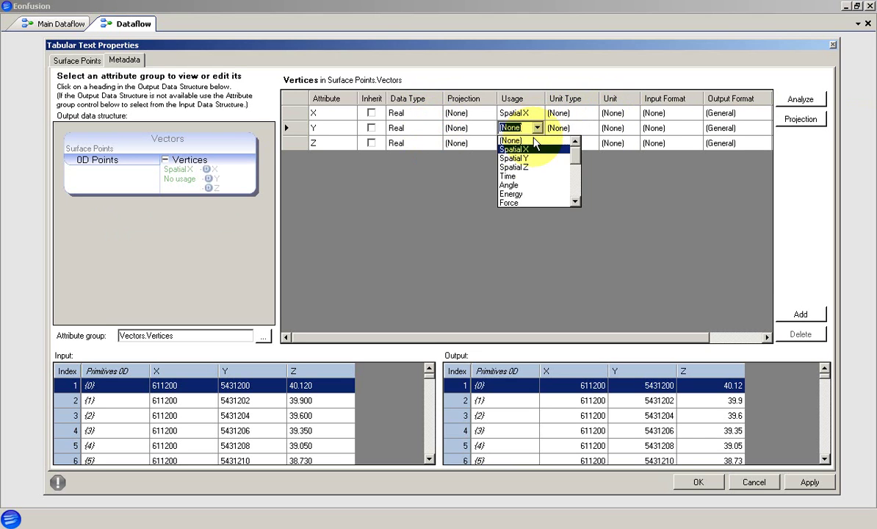
left_click(532, 159)
left_click(518, 143)
left_click(537, 142)
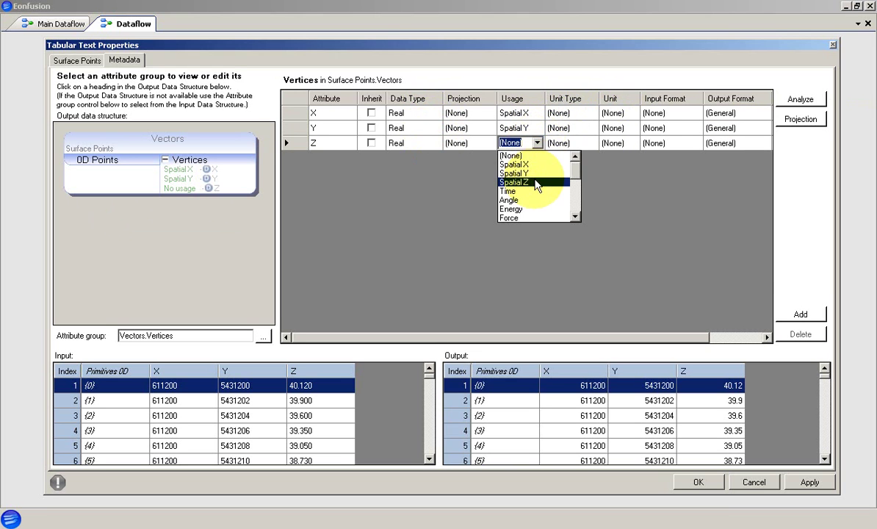
left_click(537, 183)
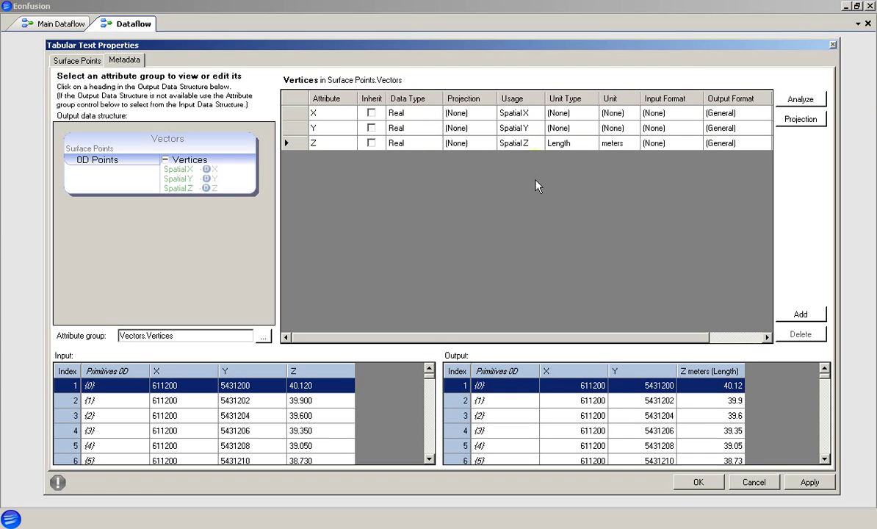
- Make X and Y Length unit types in meters
left_click(566, 112)
left_click(589, 114)
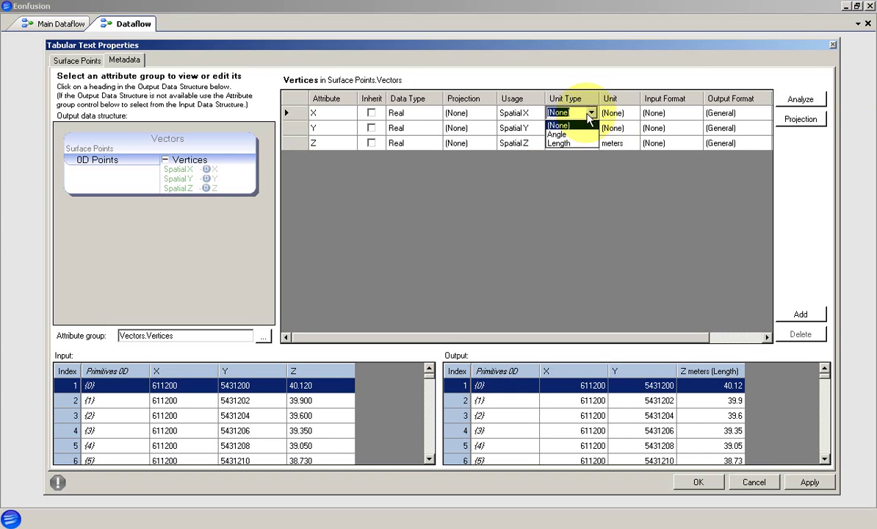
left_click(559, 143)
left_click(565, 128)
left_click(590, 129)
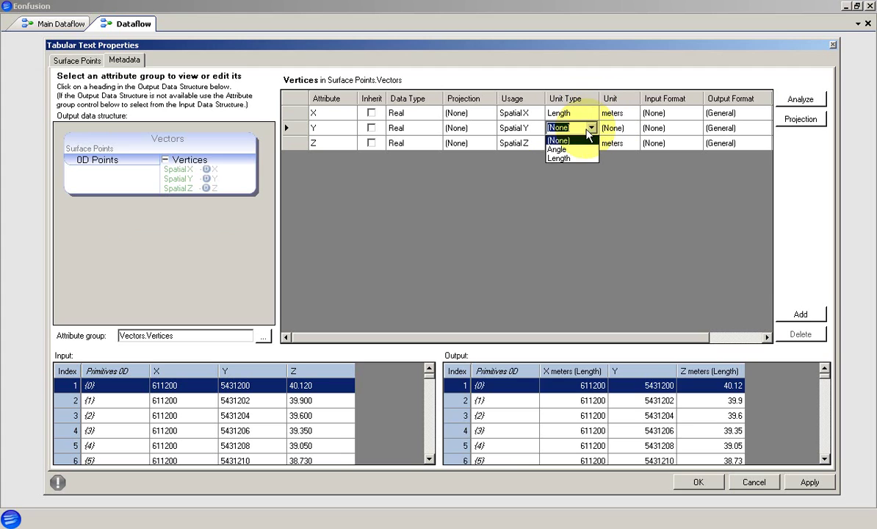
left_click(557, 157)
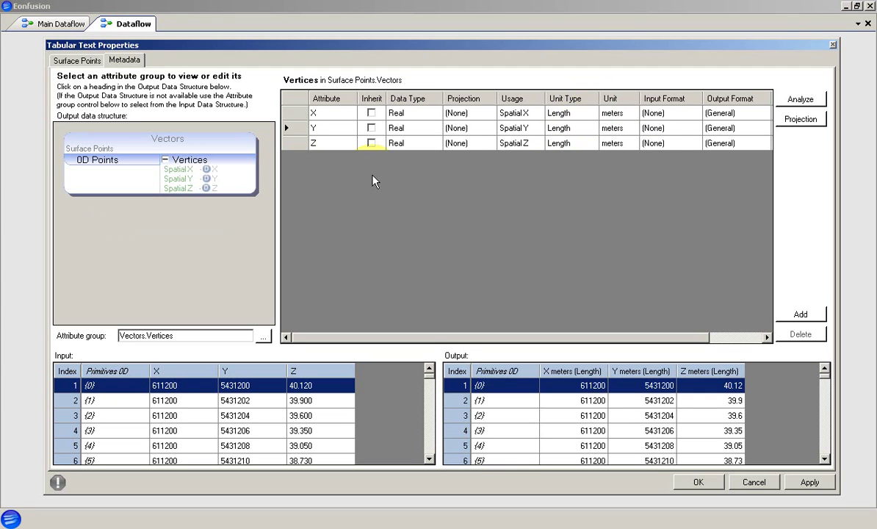
- Confirm the metadata settings and inspect the Surface Points output data structure
left_click(710, 487)
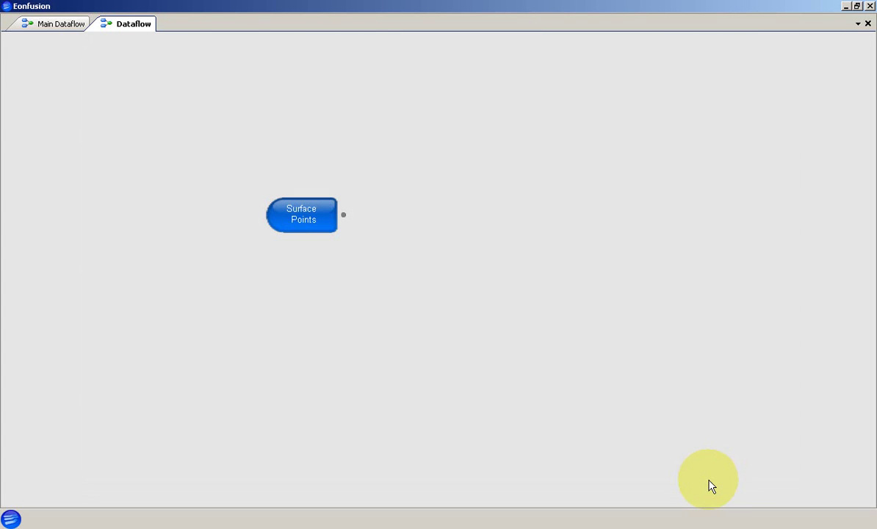
left_click(320, 220)
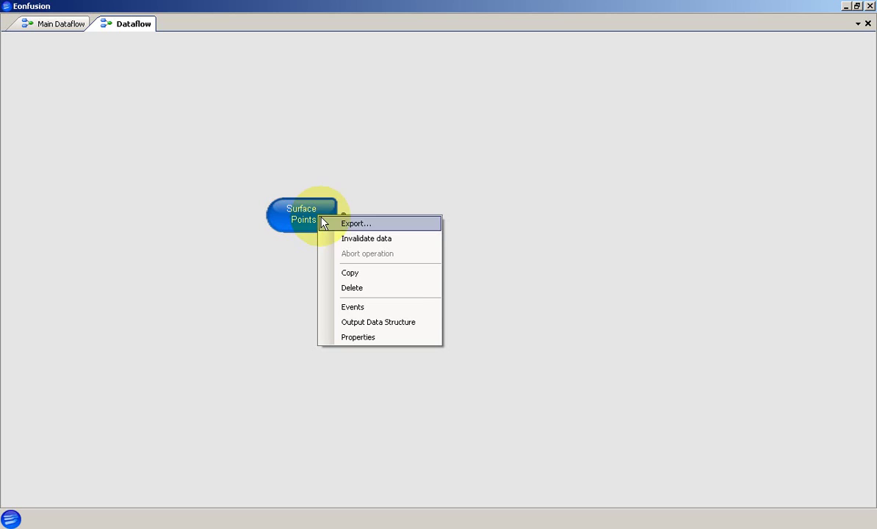
left_click(395, 322)
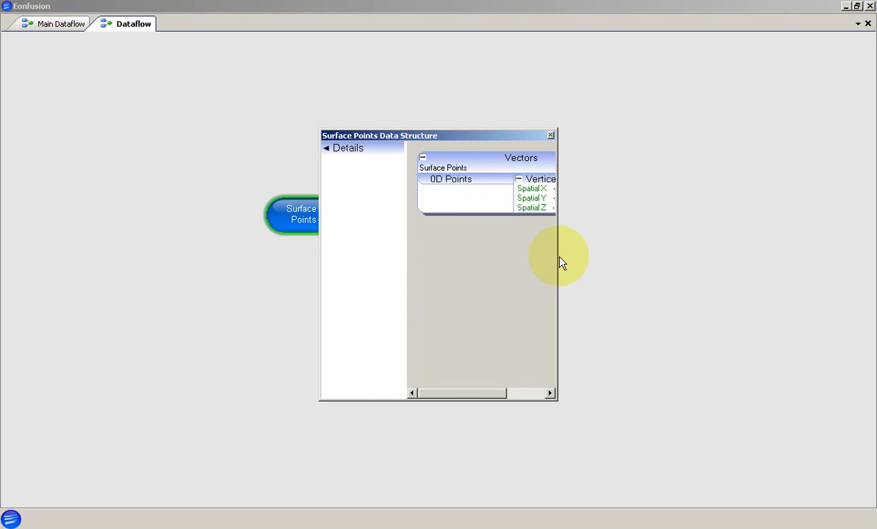
left_click_drag(558, 255, 657, 256)
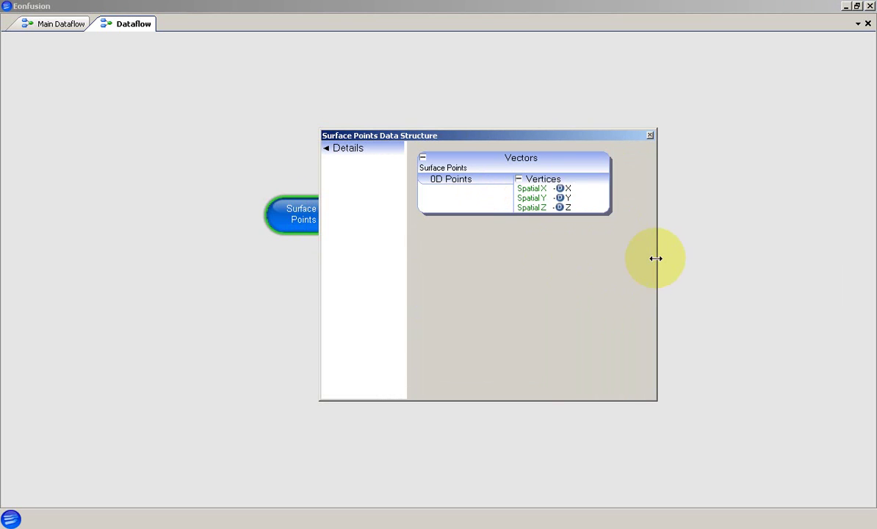
- Add a Scene view and connect the Surface Points output into it
right_click(432, 215)
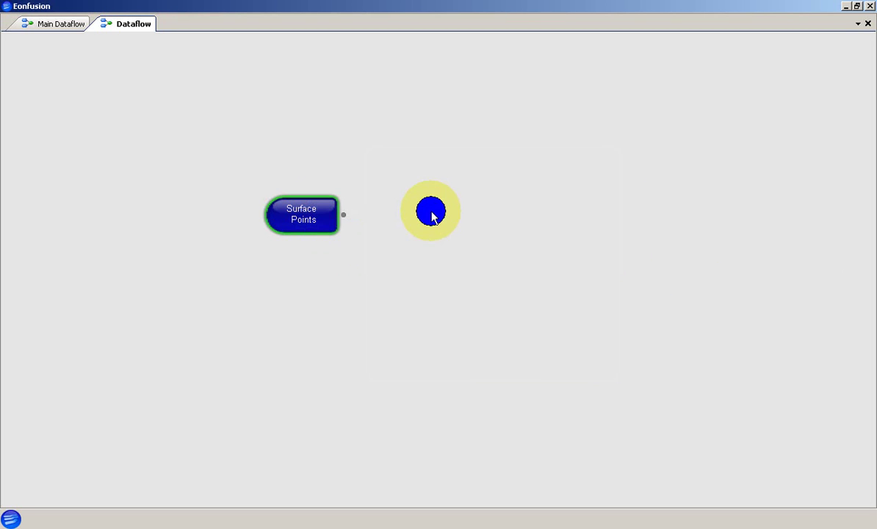
mouse_move(485, 270)
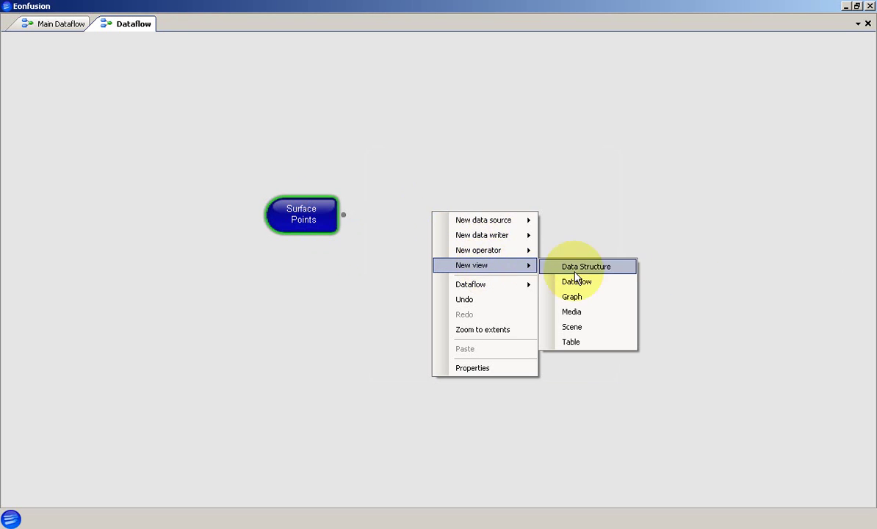
left_click(584, 329)
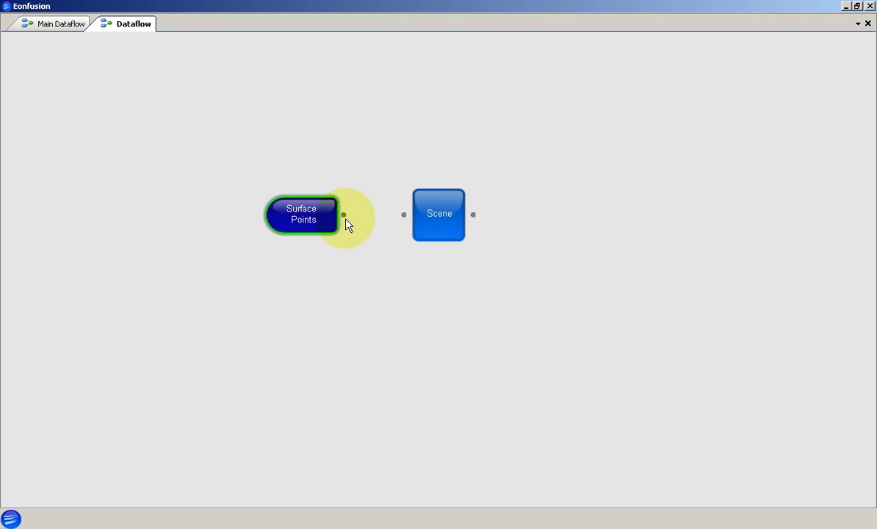
left_click_drag(343, 215, 401, 218)
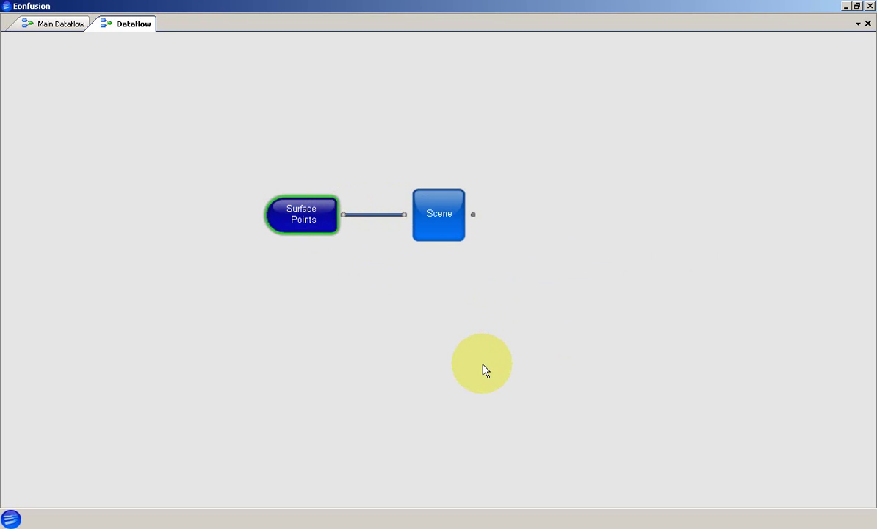
- Open the Scene in its own tab and expand Vertices to show Spatial X, Y, Z
double_click(443, 222)
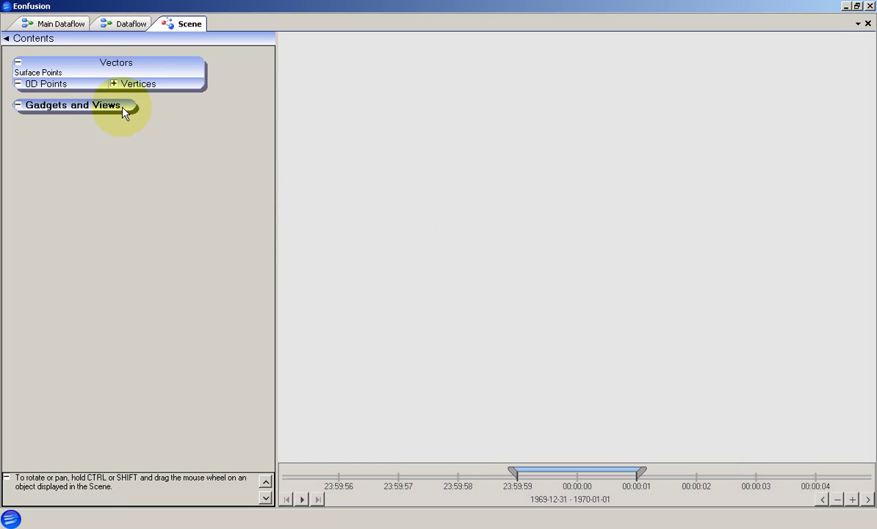
left_click(114, 84)
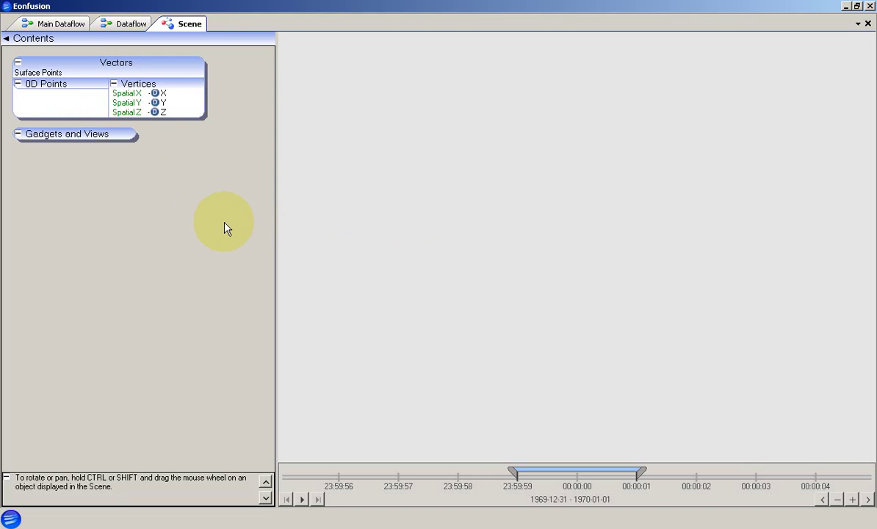
- Add a Visualizer to the 0D Points and tilt the resulting 3-D point cloud
left_click(51, 87)
right_click(50, 87)
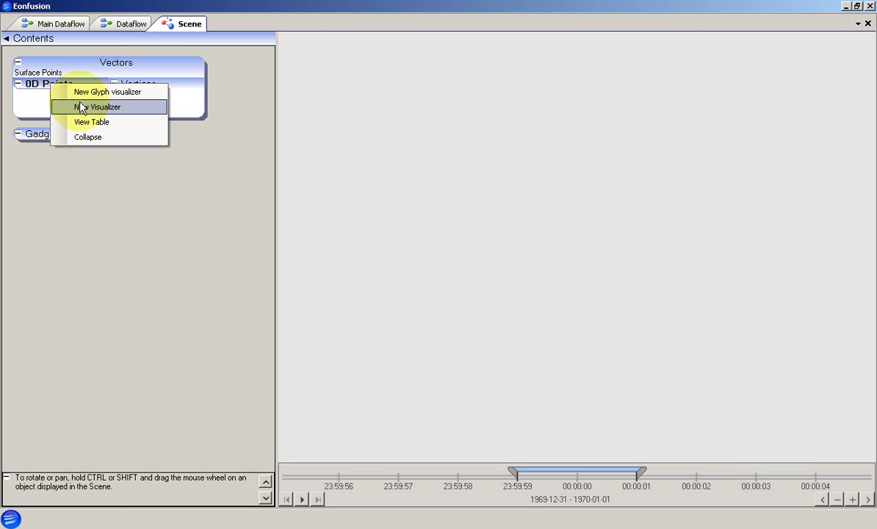
left_click(80, 108)
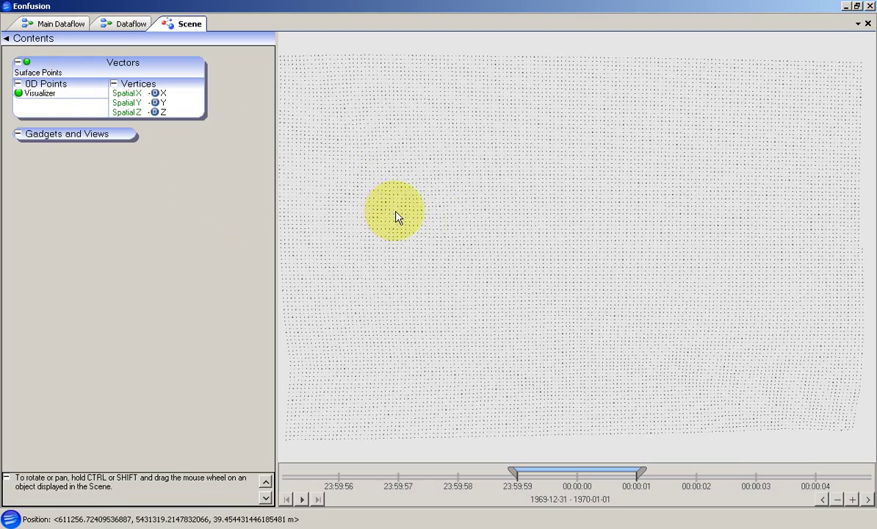
middle_click_drag(548, 288, 515, 133, "ctrl")
middle_click_drag(646, 294, 639, 196, "ctrl")
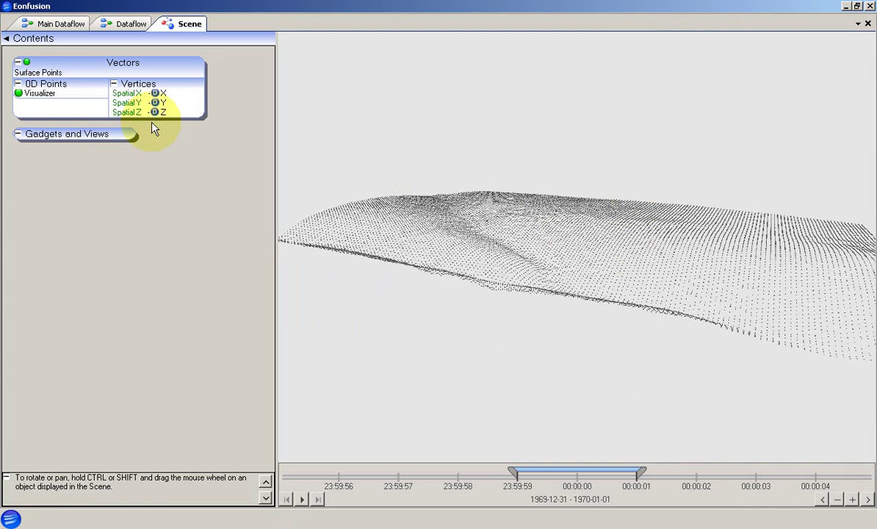
- Give the Visualizer a point radius of 0.5 and red colour, then zoom and orbit the view
right_click(45, 100)
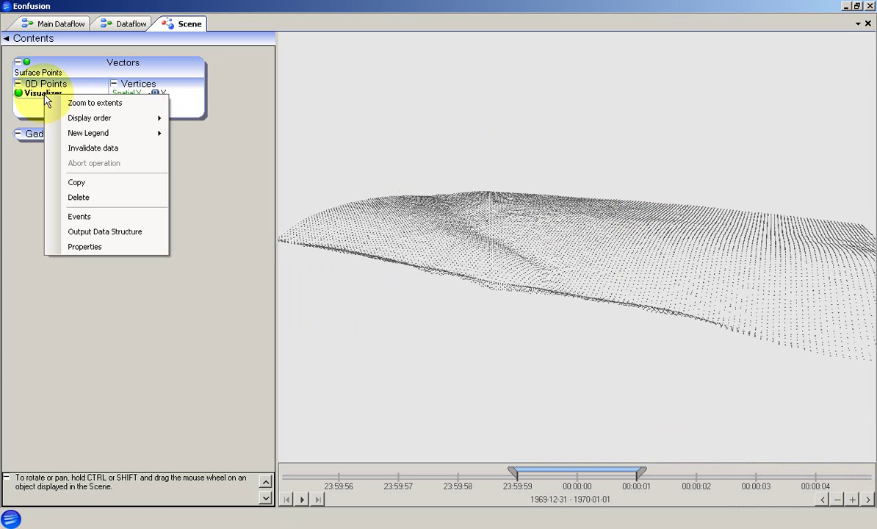
left_click(83, 249)
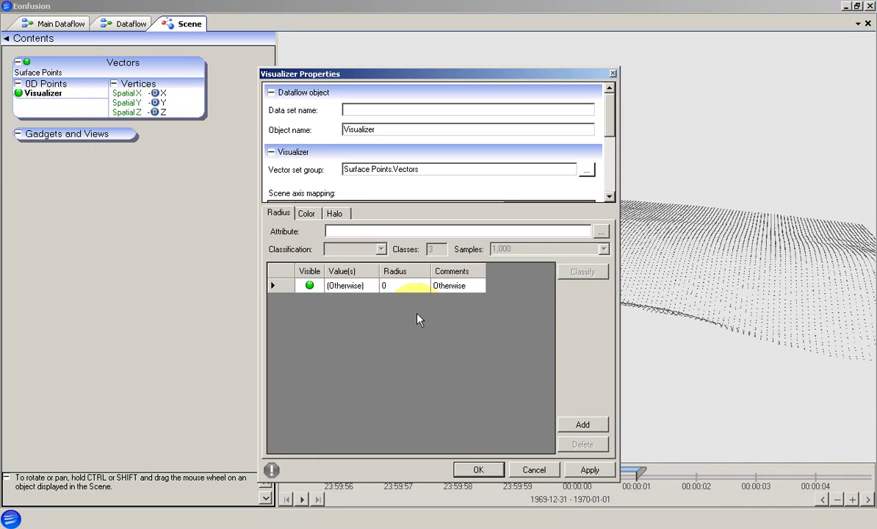
left_click(395, 287)
type("0.")
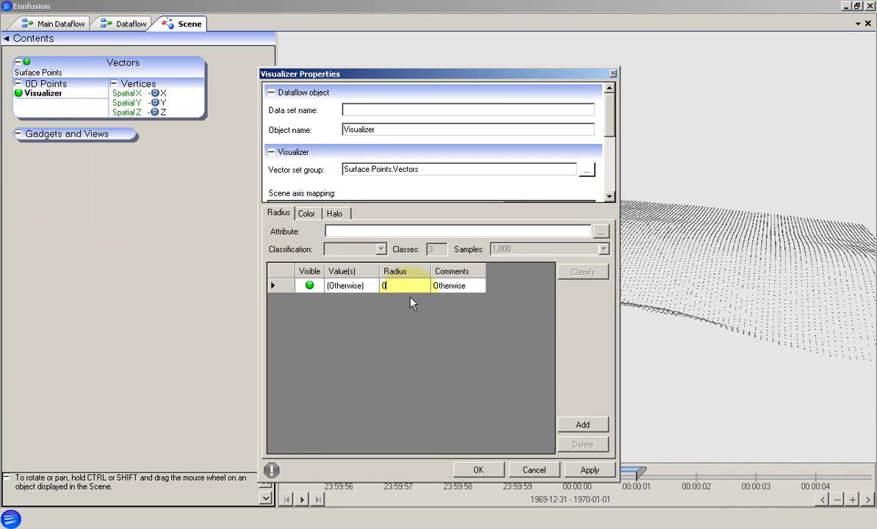
type("5")
left_click(307, 213)
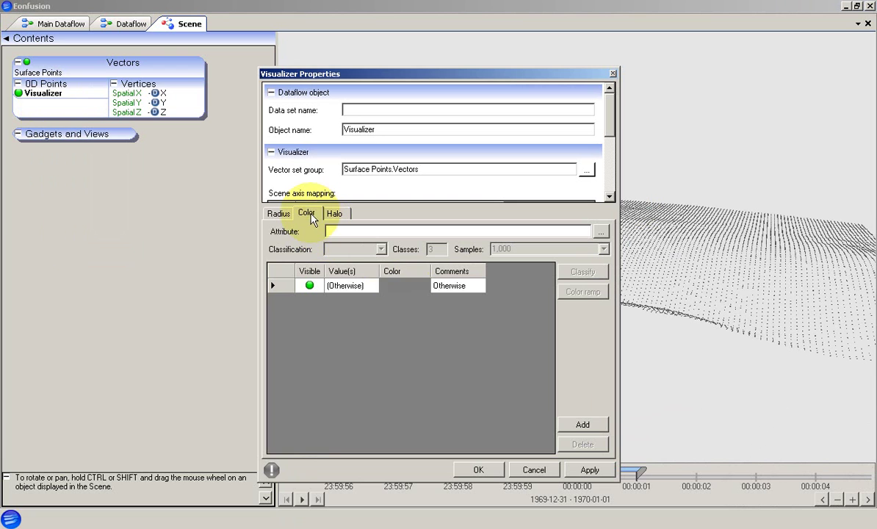
left_click(400, 288)
left_click(401, 288)
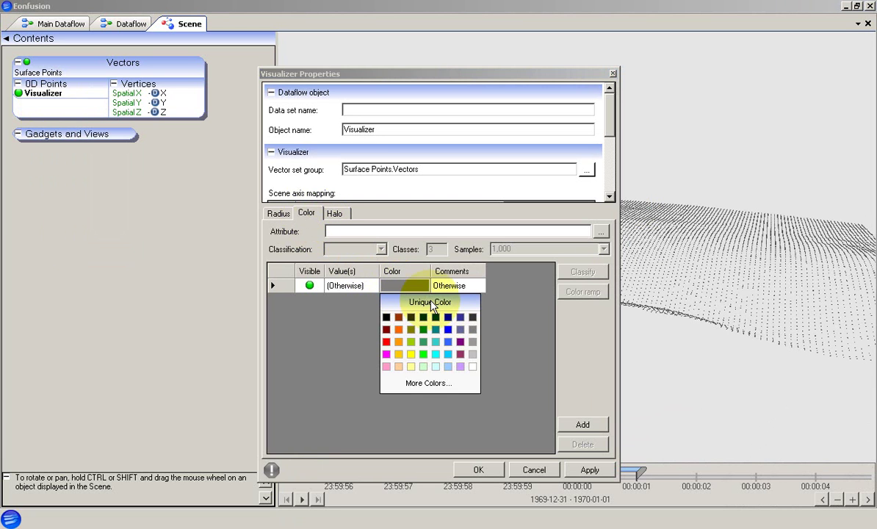
left_click(386, 342)
left_click(478, 471)
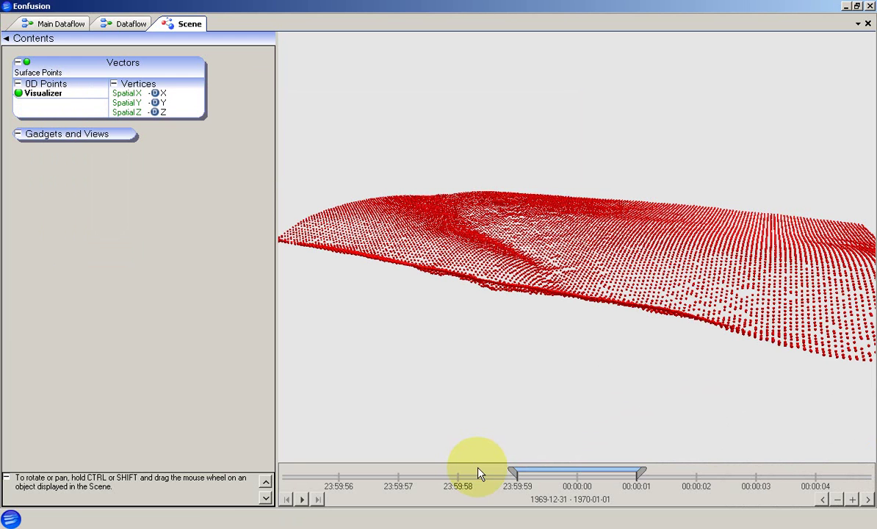
scroll(603, 254, "up", 3)
middle_click_drag(556, 289, 582, 288, "ctrl")
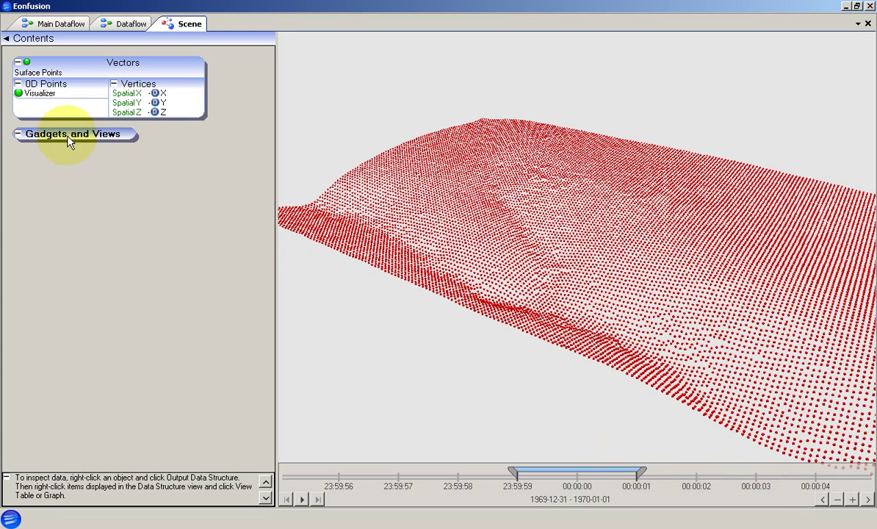
- Add a Grid gadget beneath the red points, then go back to the Dataflow graph
right_click(47, 139)
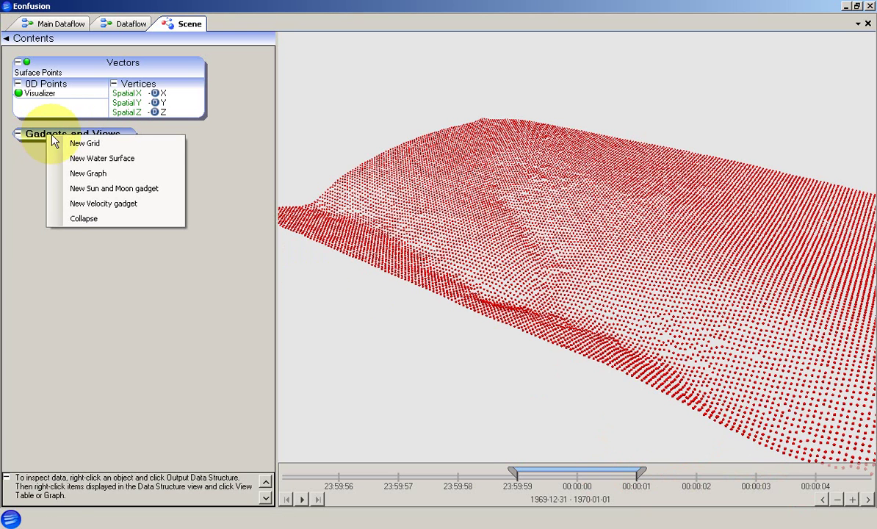
left_click(80, 145)
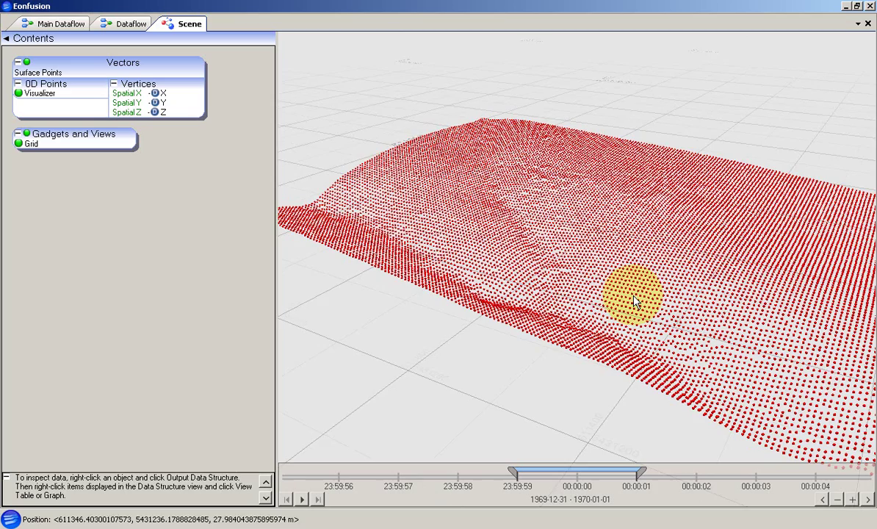
left_click_drag(634, 300, 554, 231)
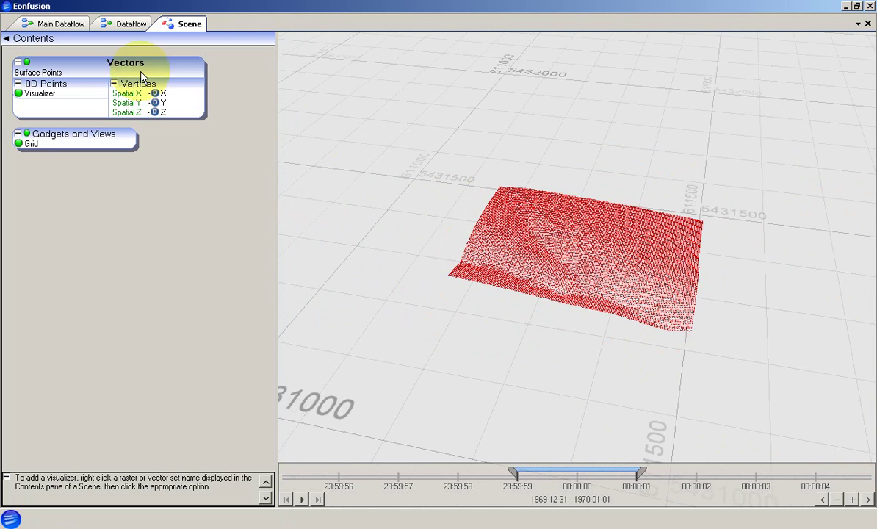
left_click(123, 26)
left_click(407, 268)
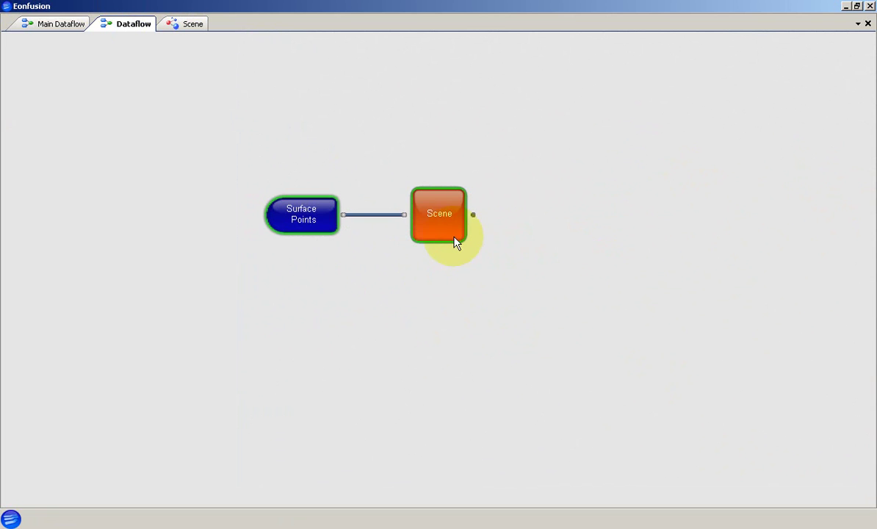
- Move Scene right, insert Create Surface Features into the link, and open its properties
left_click_drag(437, 227, 394, 223)
right_click(396, 216)
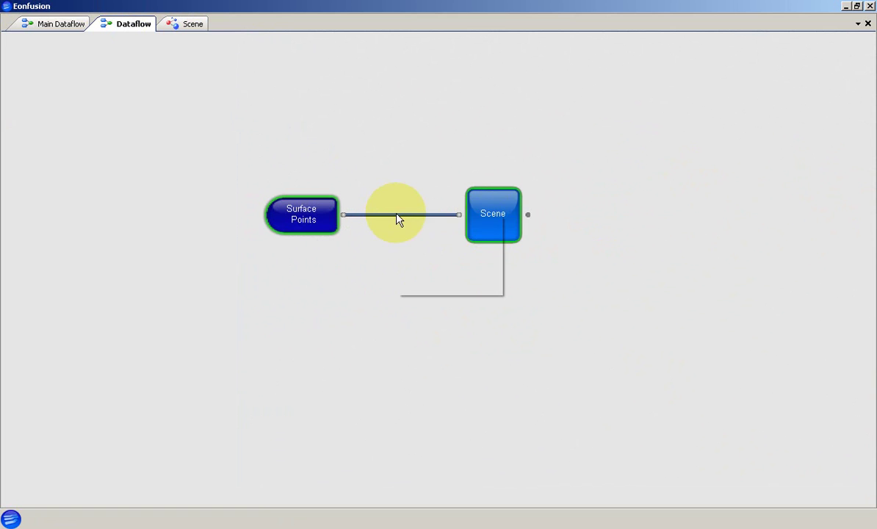
mouse_move(460, 252)
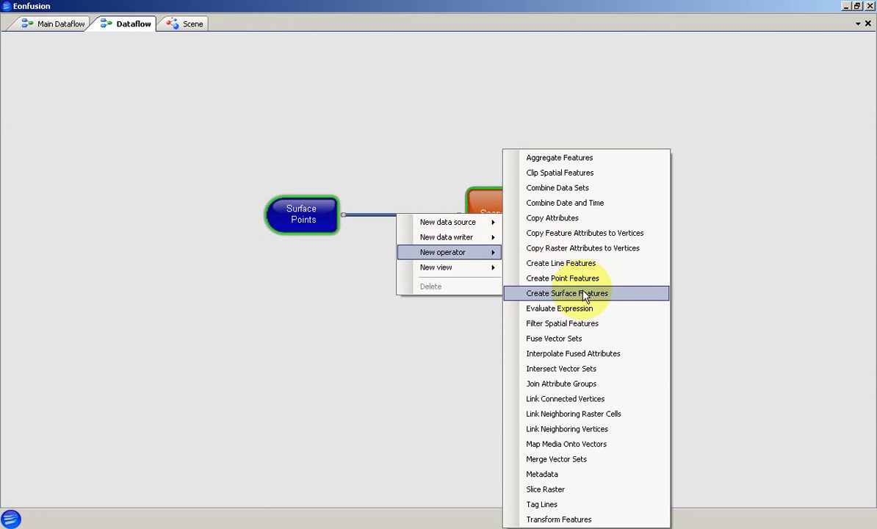
left_click(606, 295)
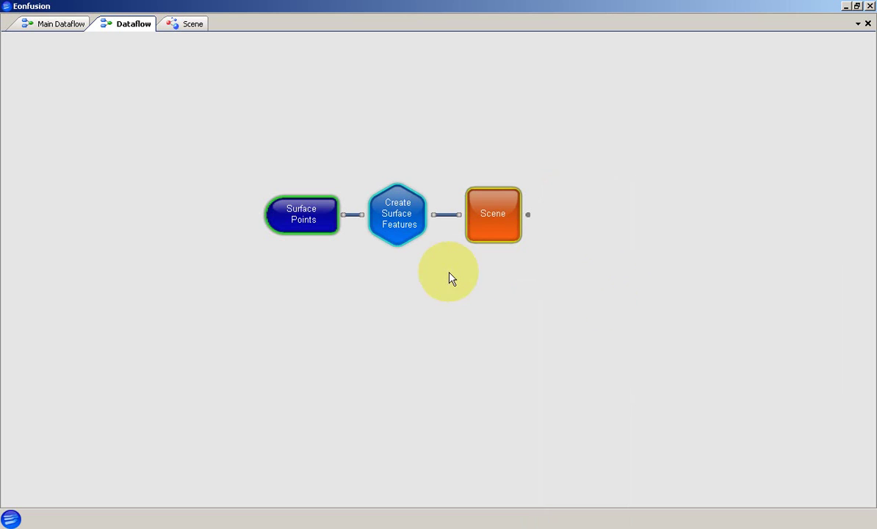
right_click(395, 211)
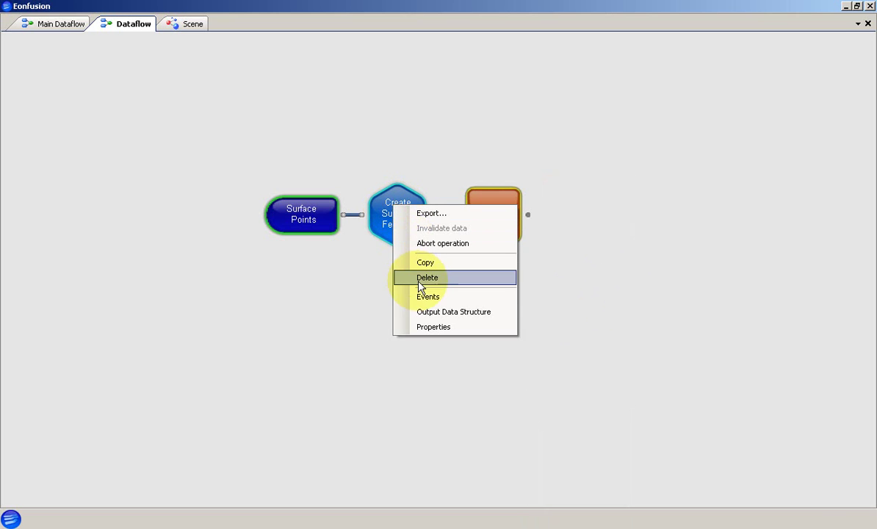
left_click(432, 329)
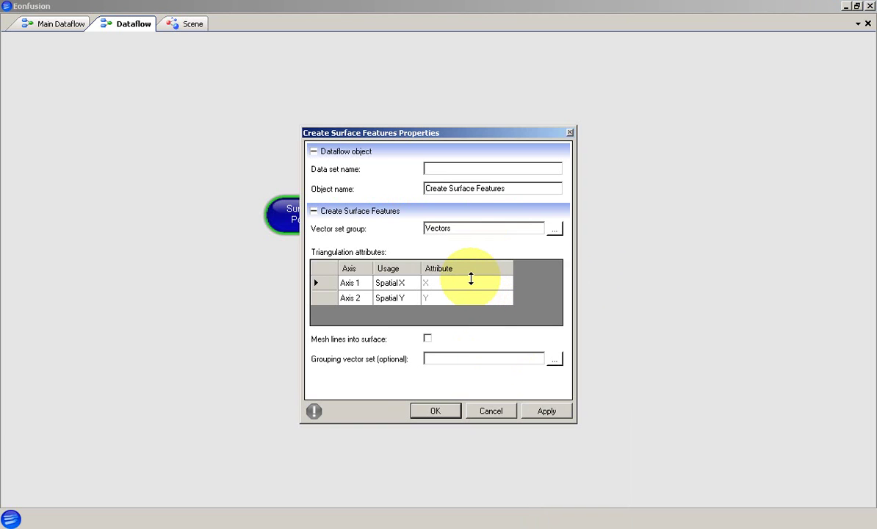
- Set Axis 1 to Spatial X with attribute X and Axis 2 to Spatial Y with attribute Y
left_click(411, 282)
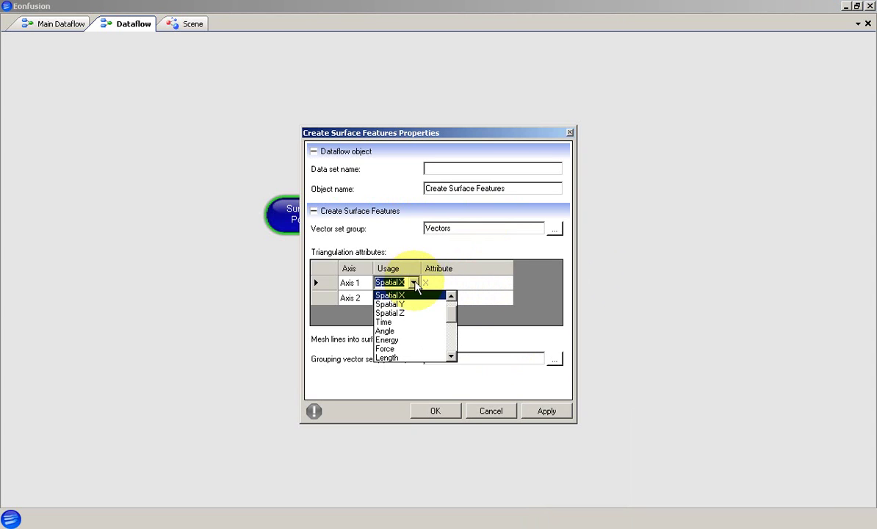
left_click(417, 298)
left_click(413, 297)
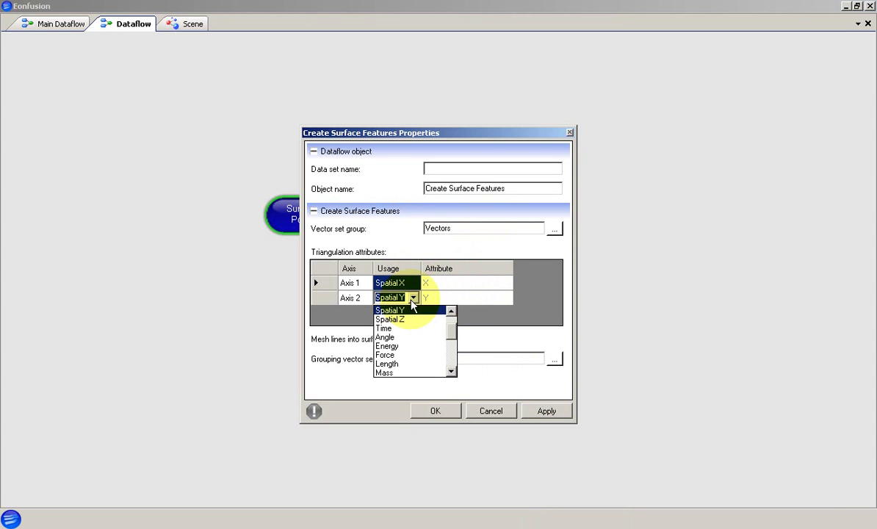
left_click(408, 311)
left_click(504, 283)
left_click(505, 283)
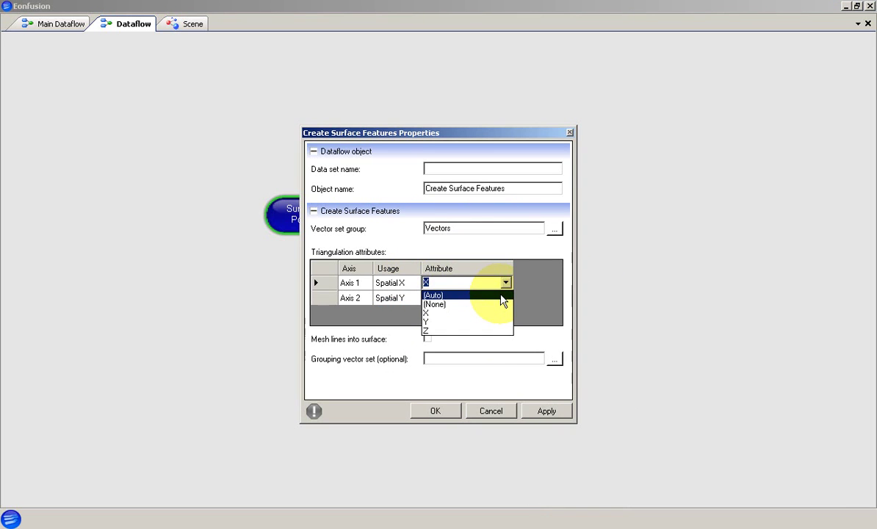
key("Escape")
left_click(497, 299)
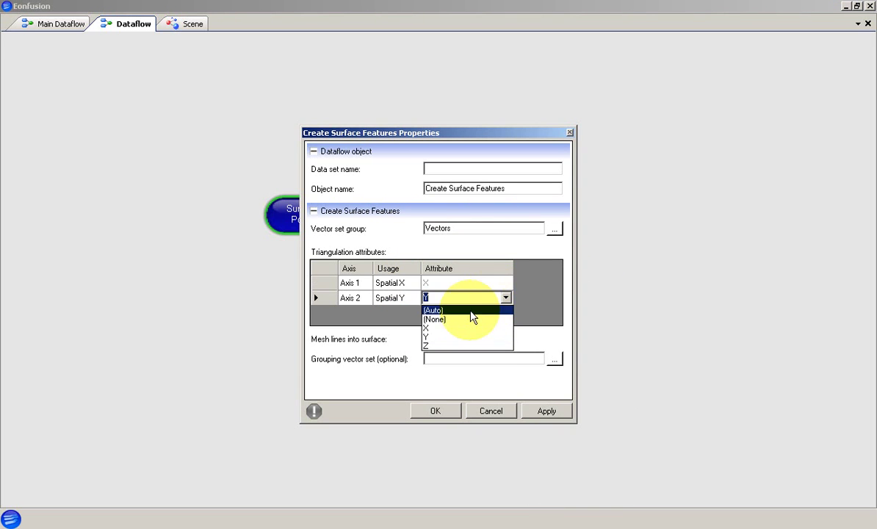
key("Escape")
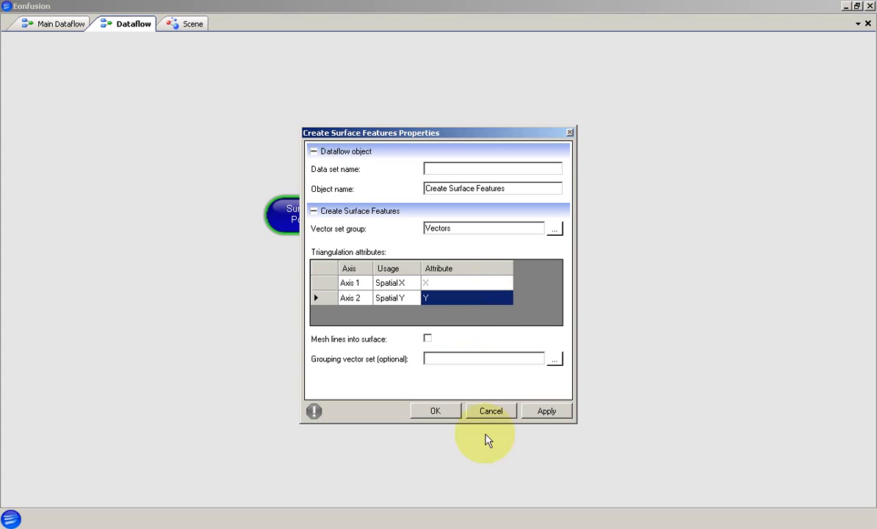
left_click(439, 410)
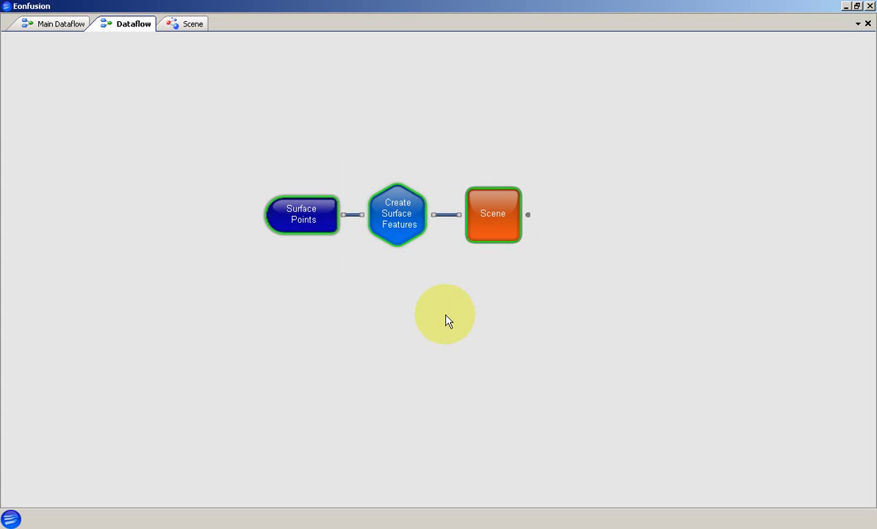
right_click(396, 218)
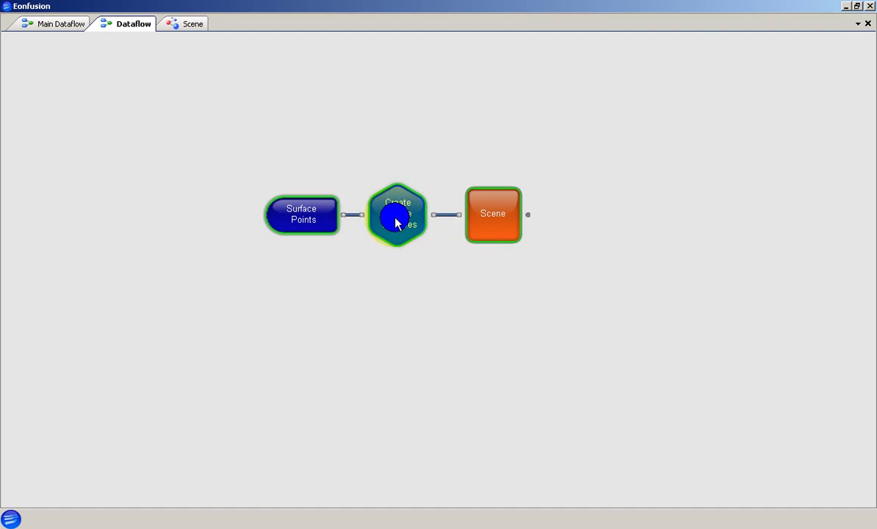
left_click(466, 323)
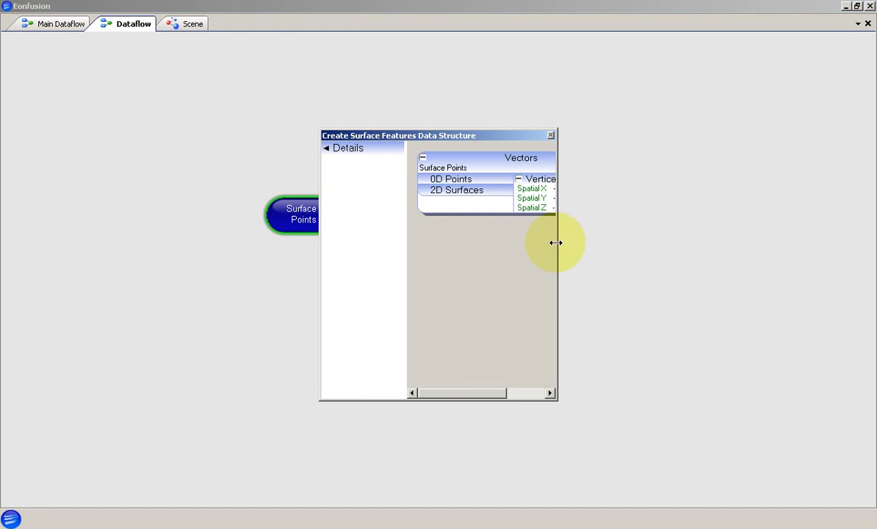
left_click_drag(555, 242, 646, 234)
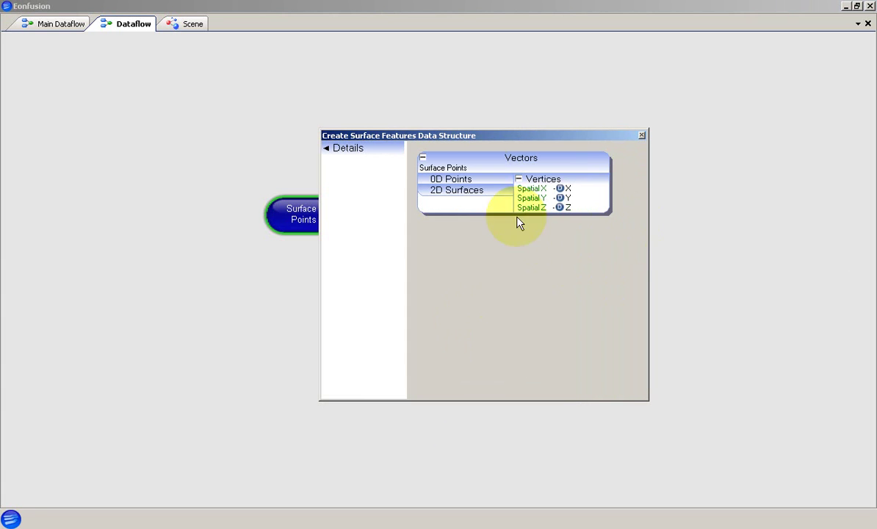
left_click(459, 179)
left_click(461, 193)
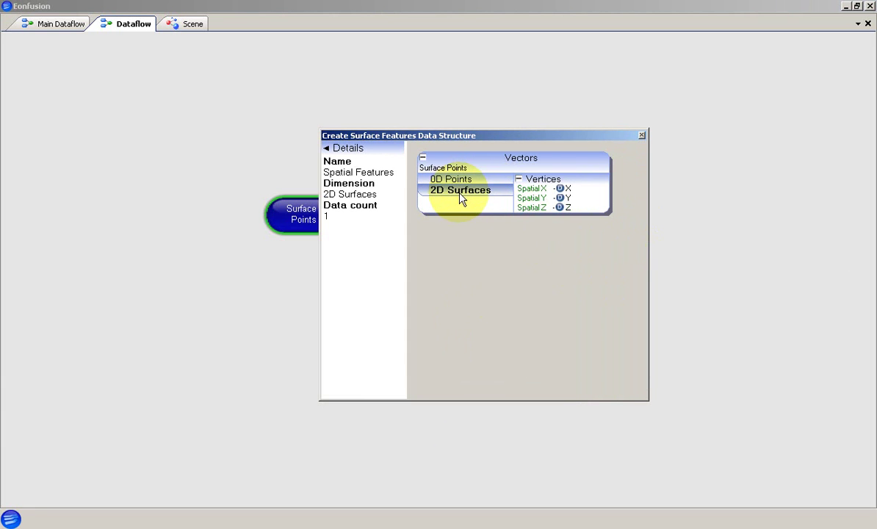
left_click(463, 235)
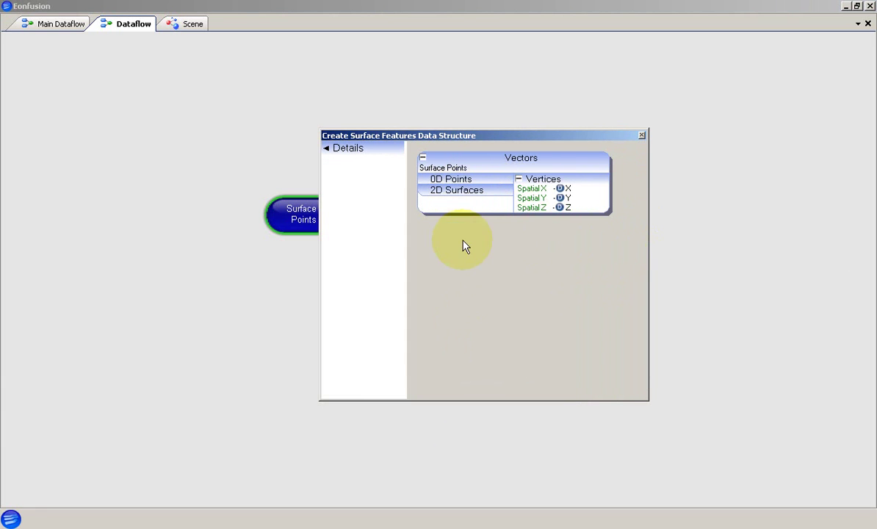
left_click(642, 135)
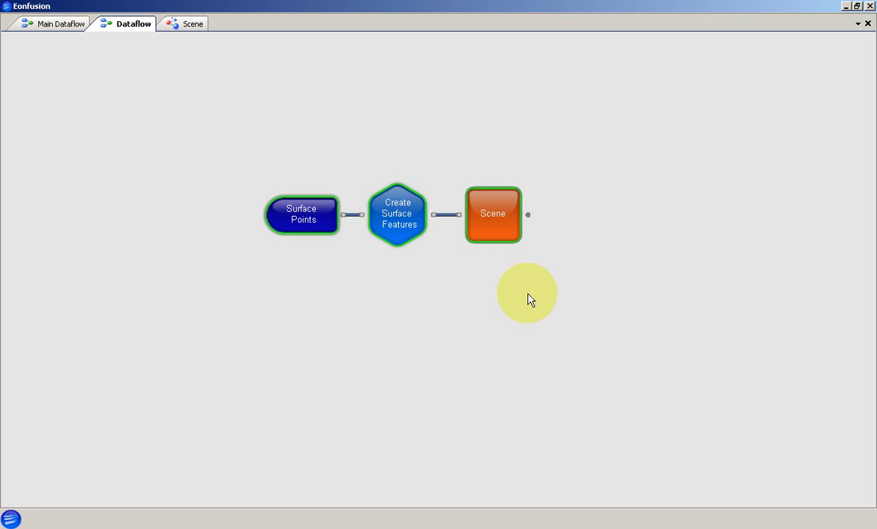
- Add a Visualizer under 2D Surfaces in the Scene to render the triangulated surface
left_click(194, 25)
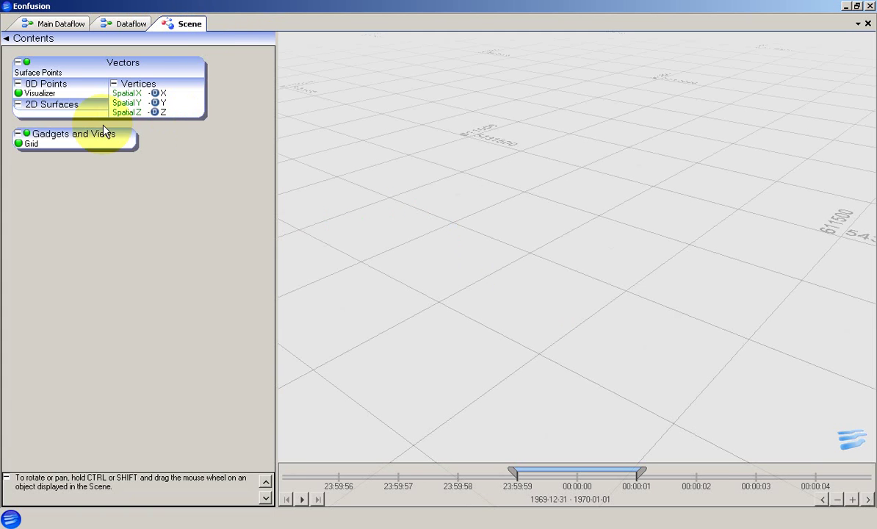
right_click(62, 106)
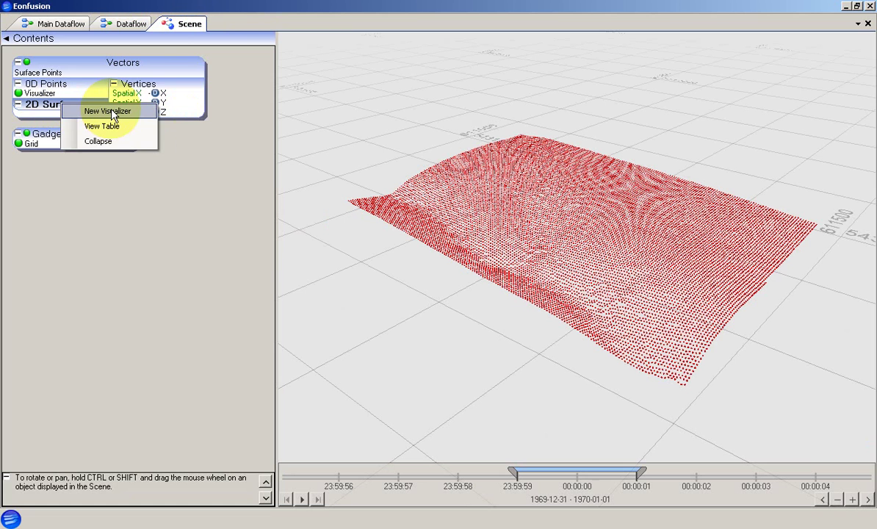
left_click(109, 112)
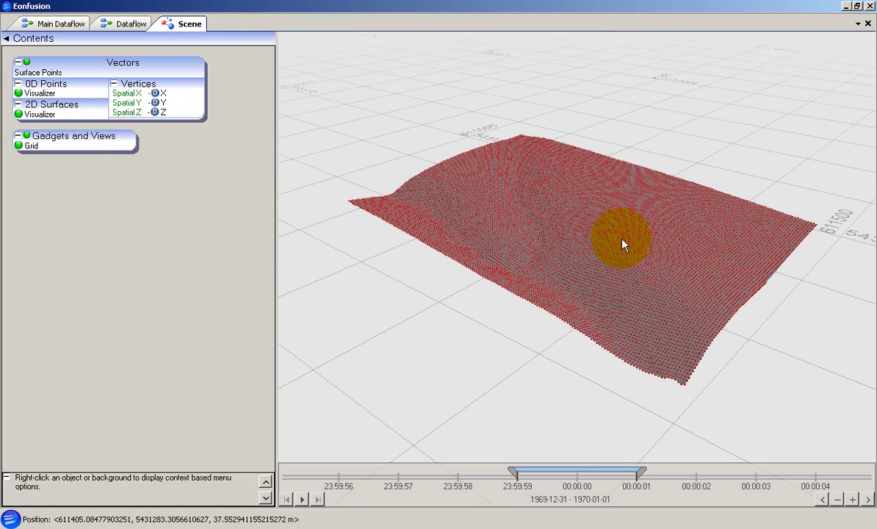
- View the surface and red points from an oblique angle, then return to the dataflow graph
scroll(620, 239, "up", 10)
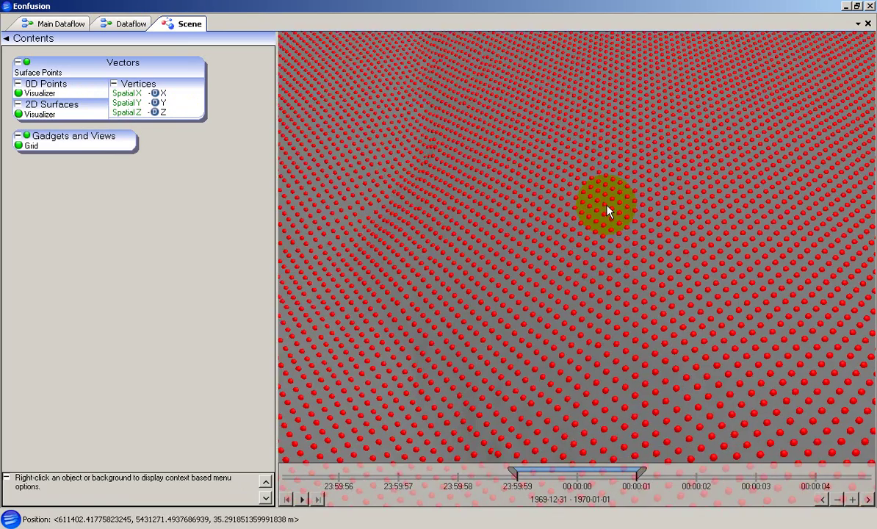
left_click_drag(606, 207, 543, 279)
scroll(544, 279, "down", 5)
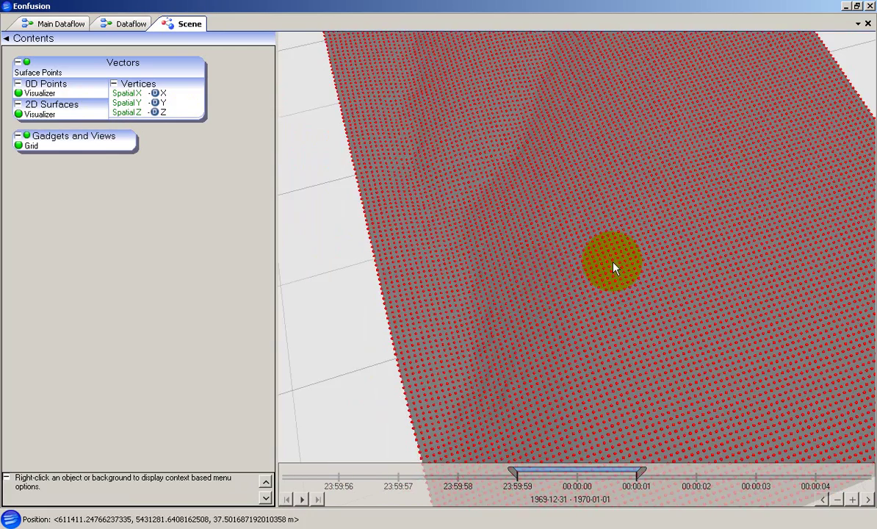
left_click_drag(615, 266, 668, 221)
scroll(666, 221, "down", 3)
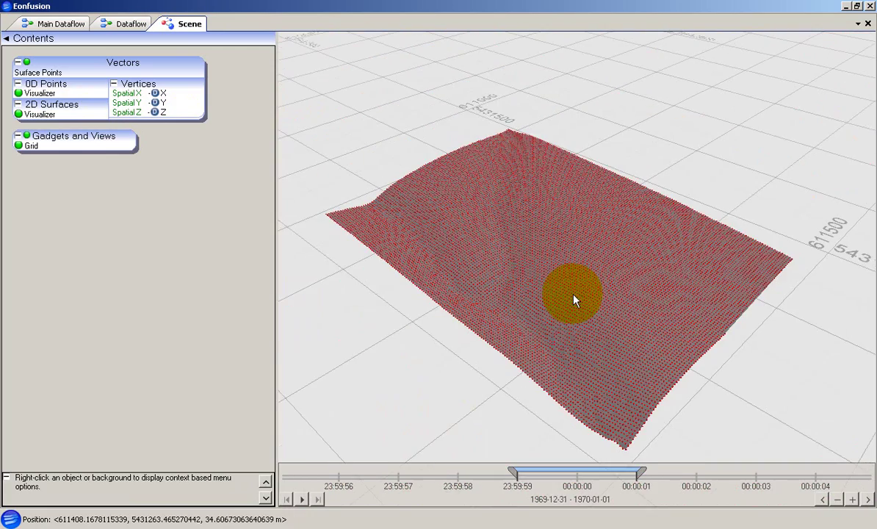
left_click(129, 24)
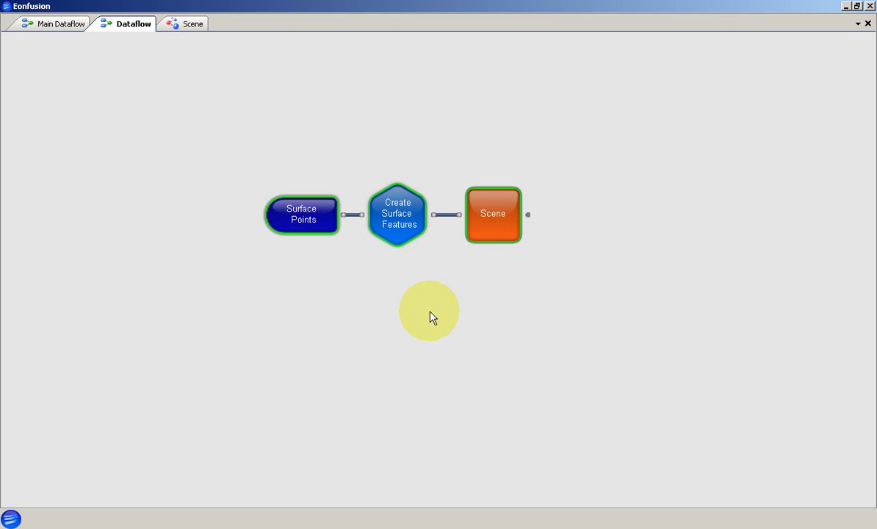